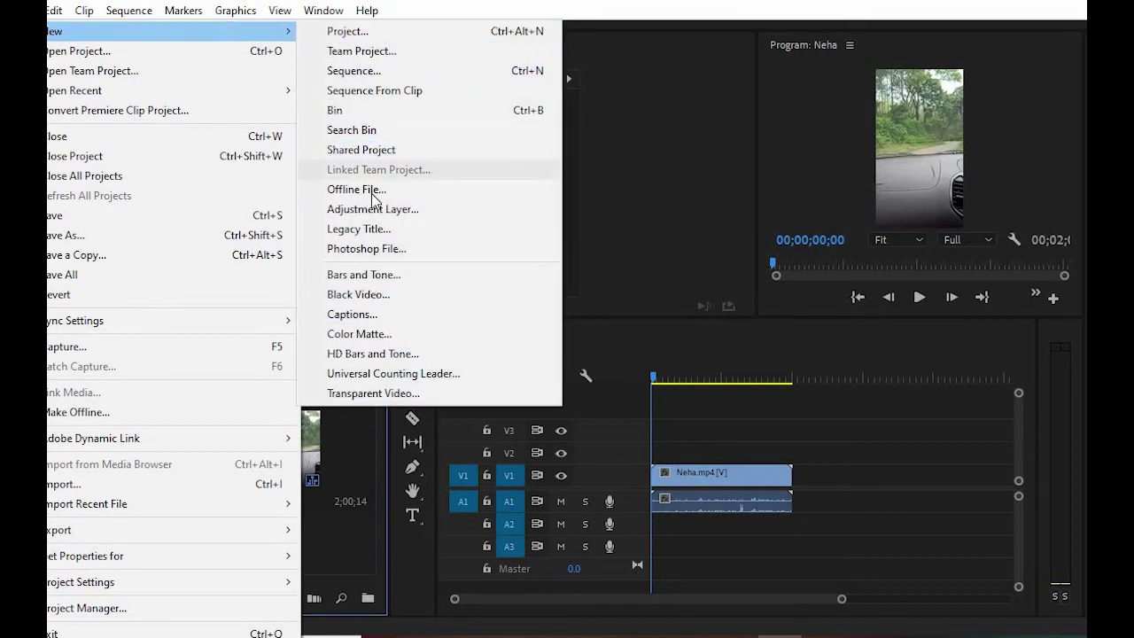
Step: Create a 352 × 640, 23.976 fps, square-pixel adjustment layer and place it on V2 at the start of the sequence
left_click(376, 211)
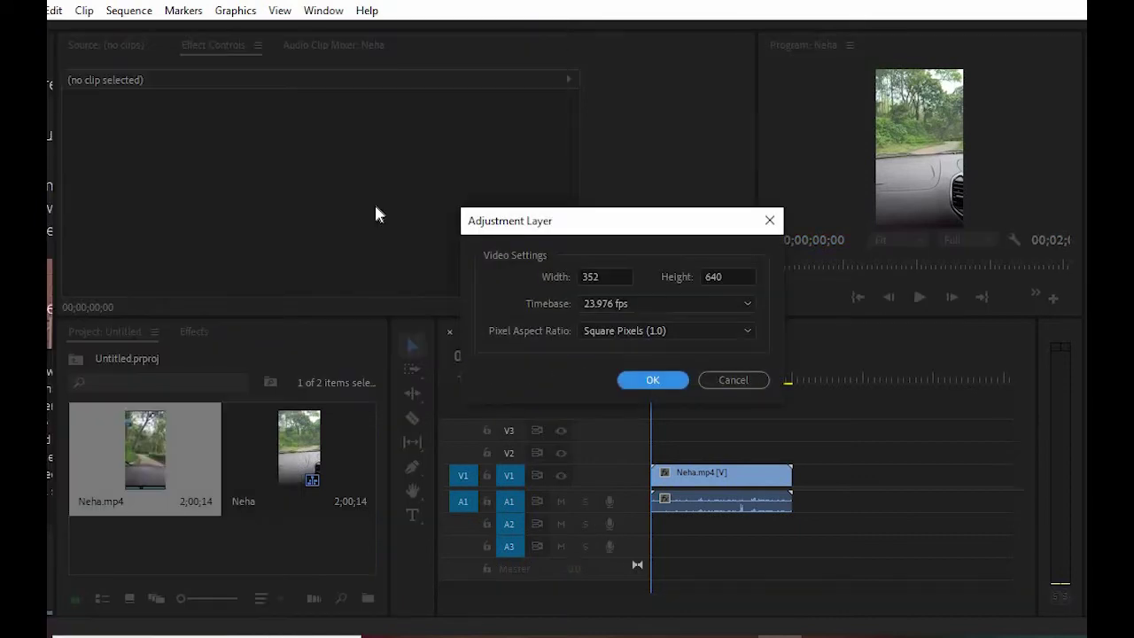
left_click(651, 380)
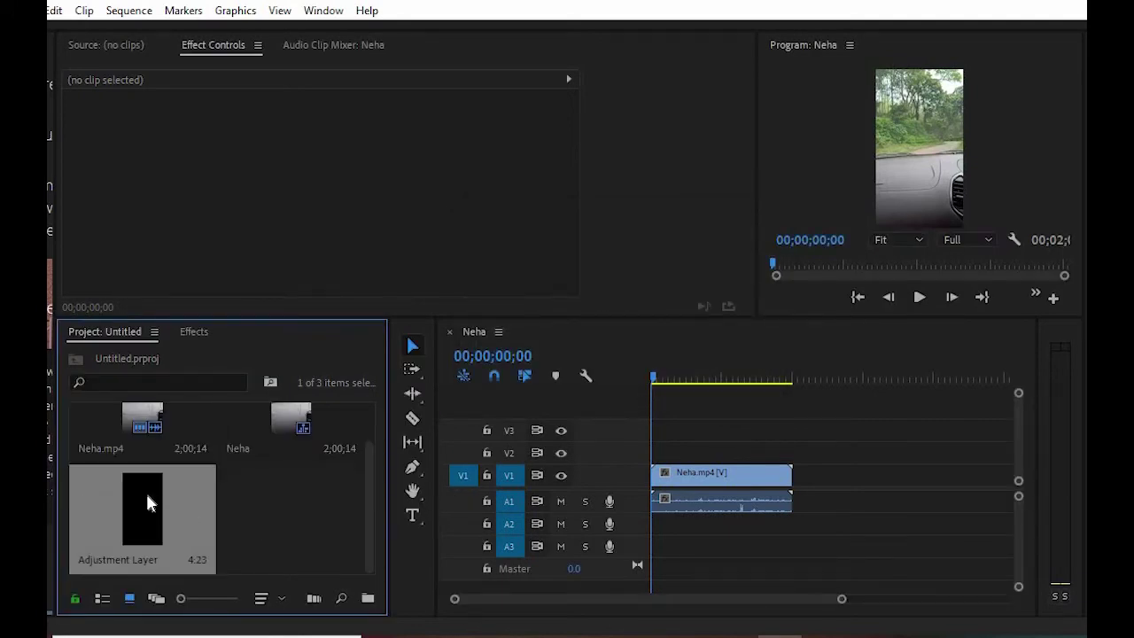
left_click_drag(147, 502, 651, 451)
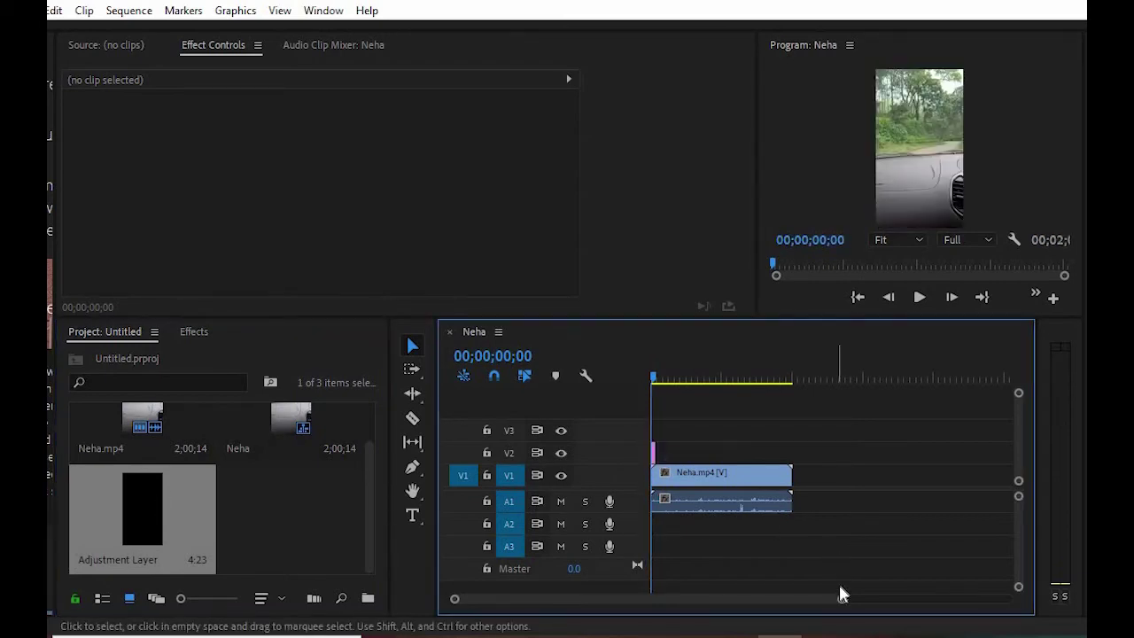
Step: Extend the adjustment layer on V2 to the end of the video clip on V1
left_click_drag(842, 601, 772, 602)
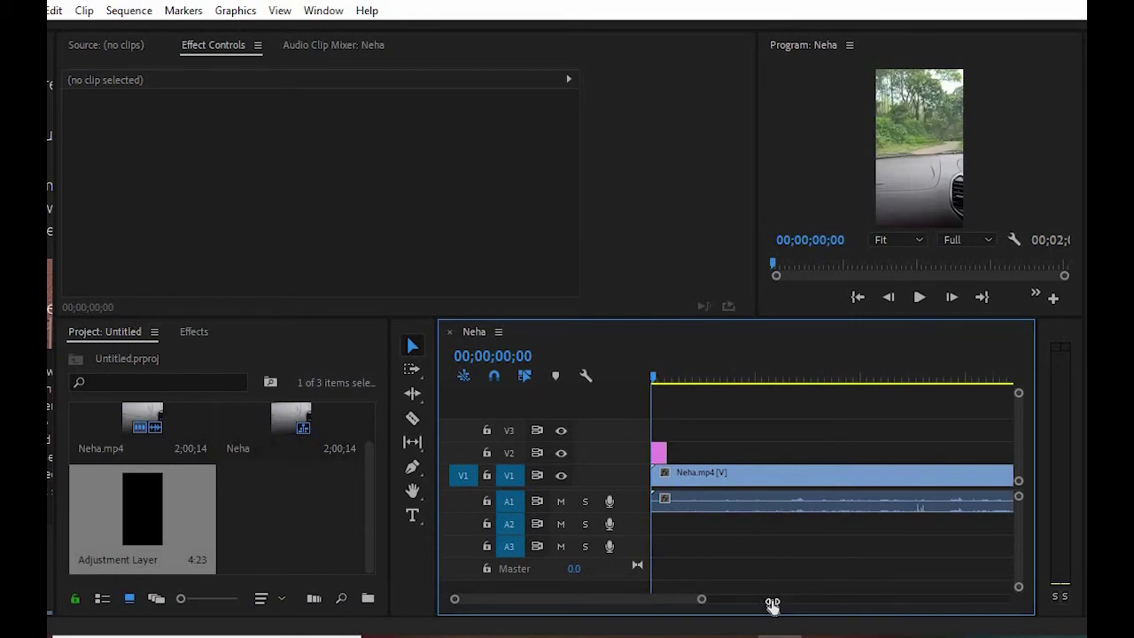
left_click_drag(666, 452, 956, 453)
left_click_drag(676, 604, 697, 606)
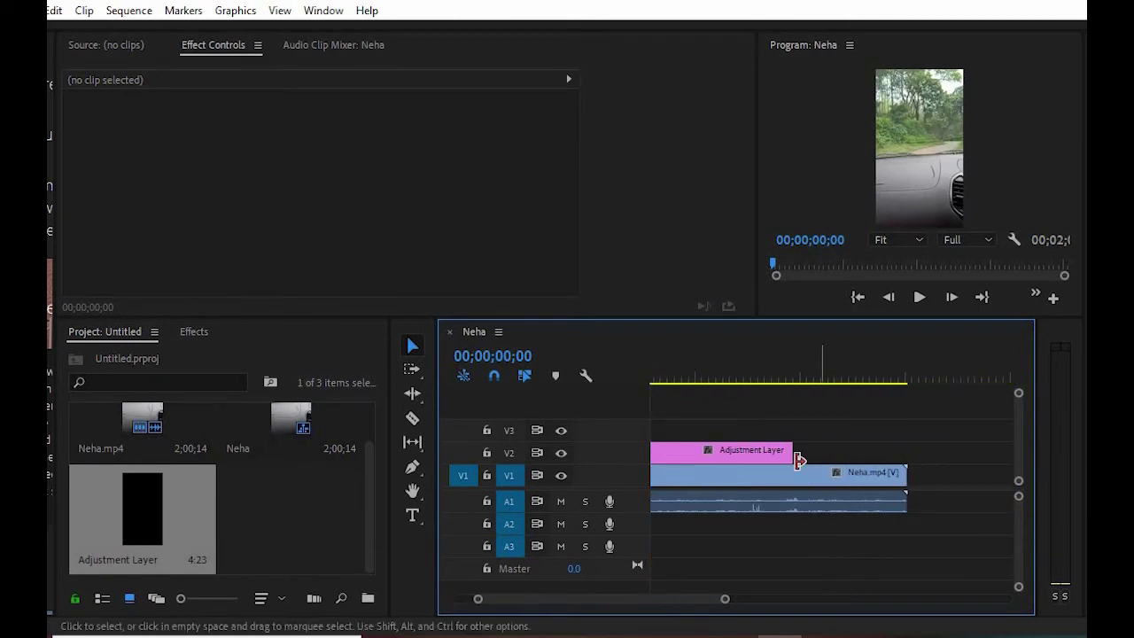
left_click_drag(787, 450, 903, 451)
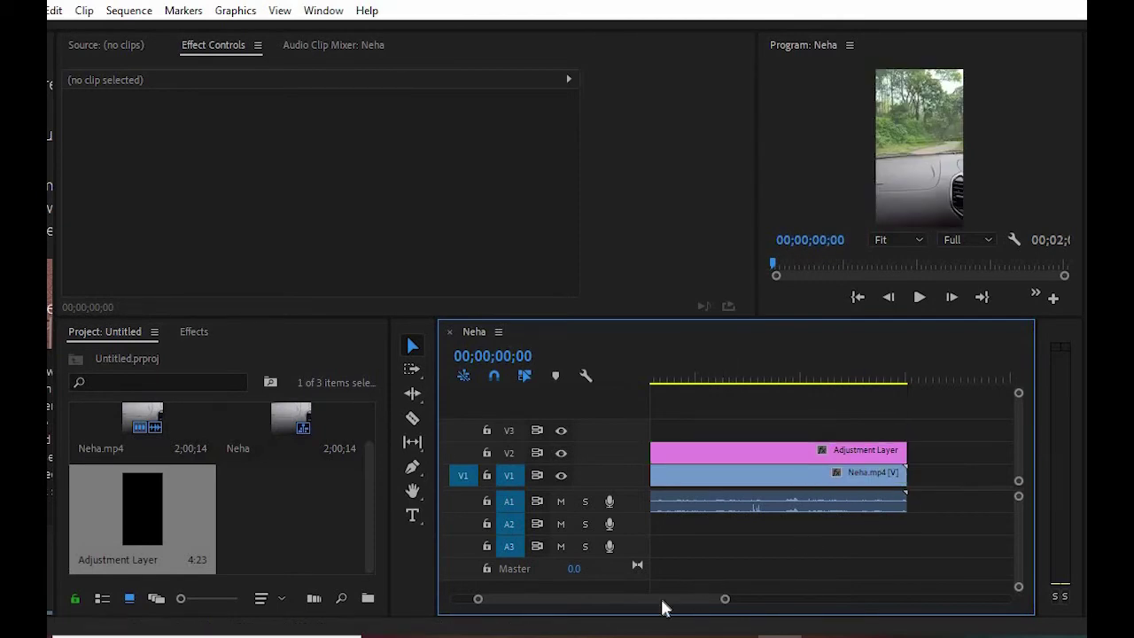
left_click_drag(663, 600, 631, 601)
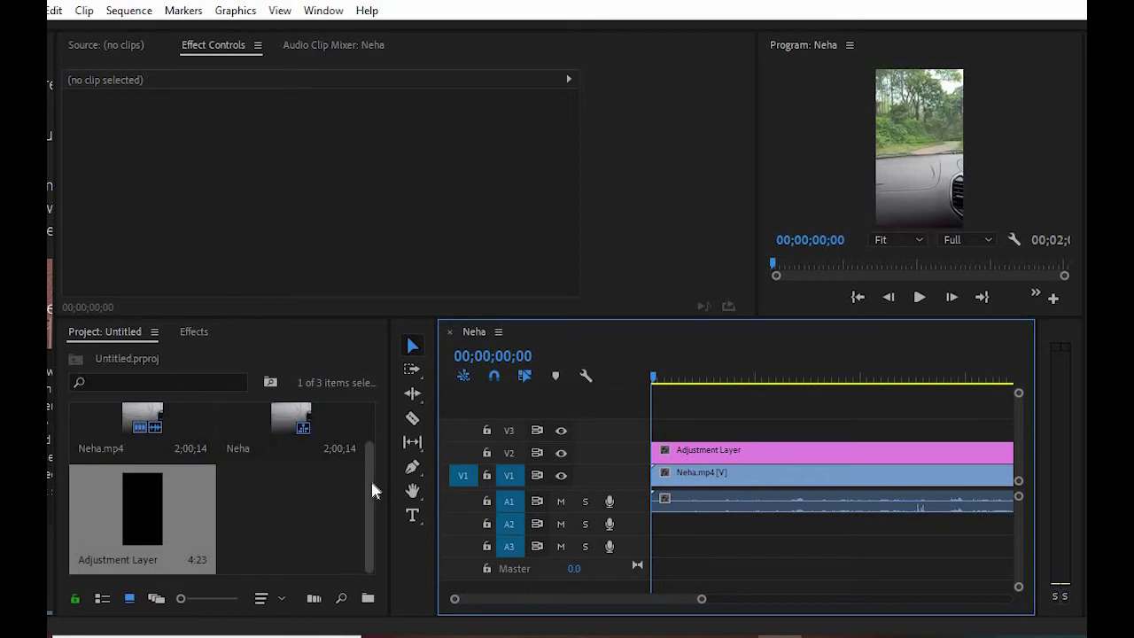
Step: Search the effects for "lum" and apply the Lumetri Color video effect to the adjustment layer on V2
left_click_drag(370, 477, 372, 429)
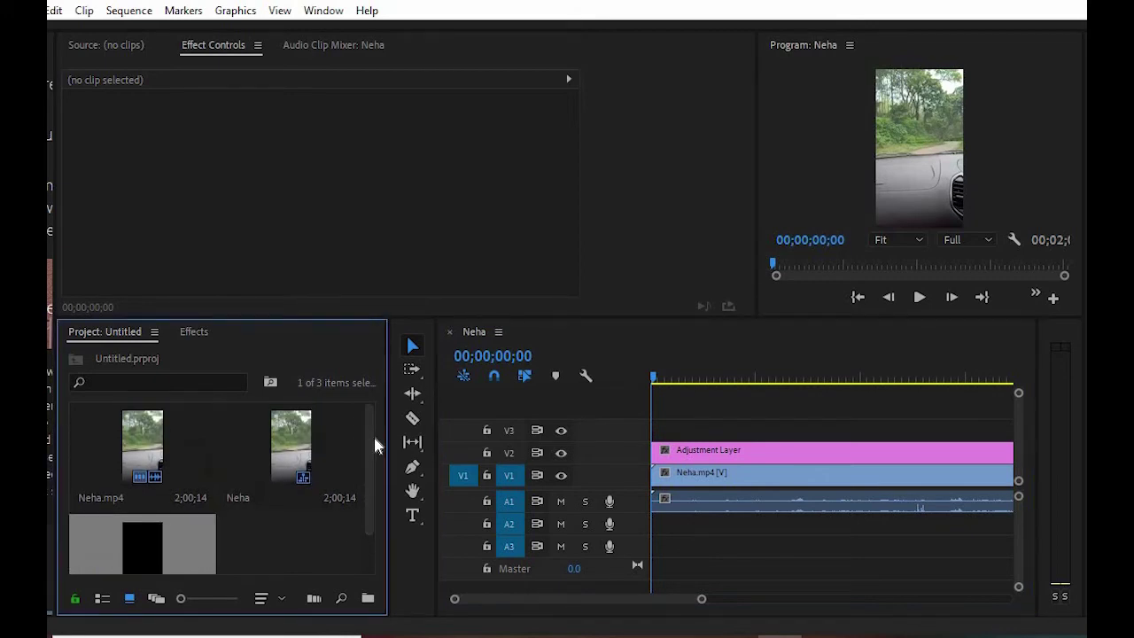
left_click(193, 332)
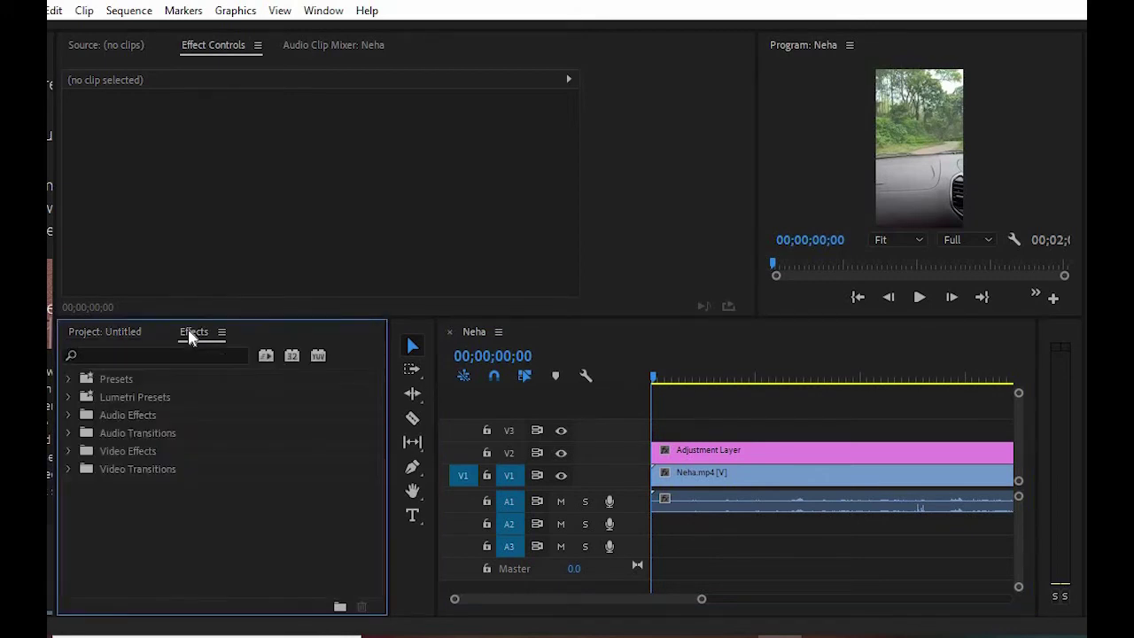
left_click(184, 354)
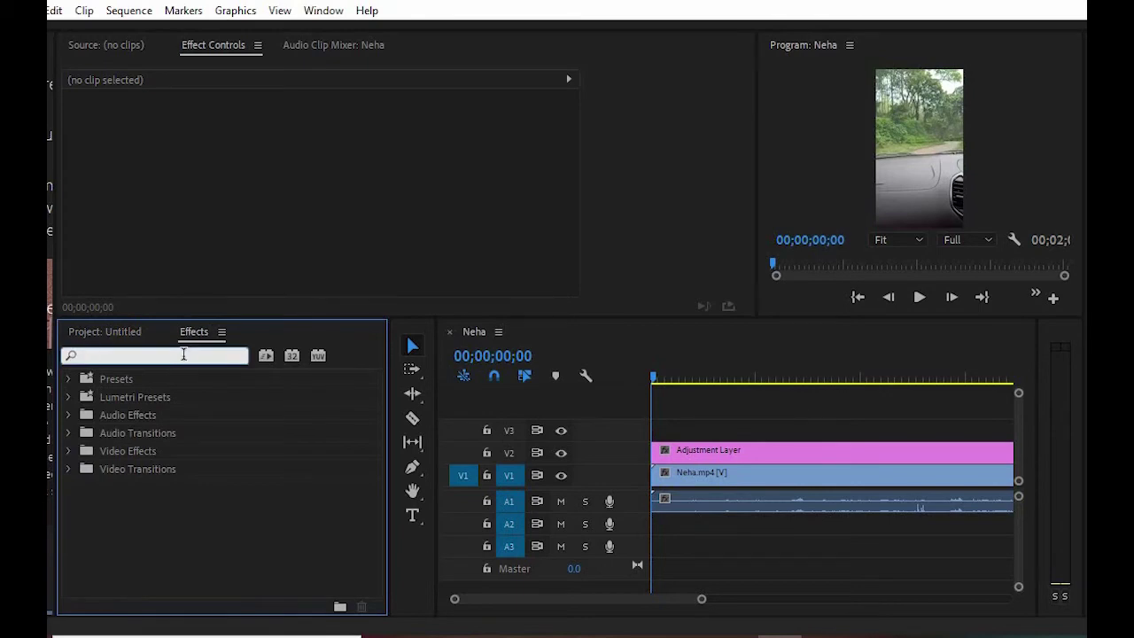
type("lum")
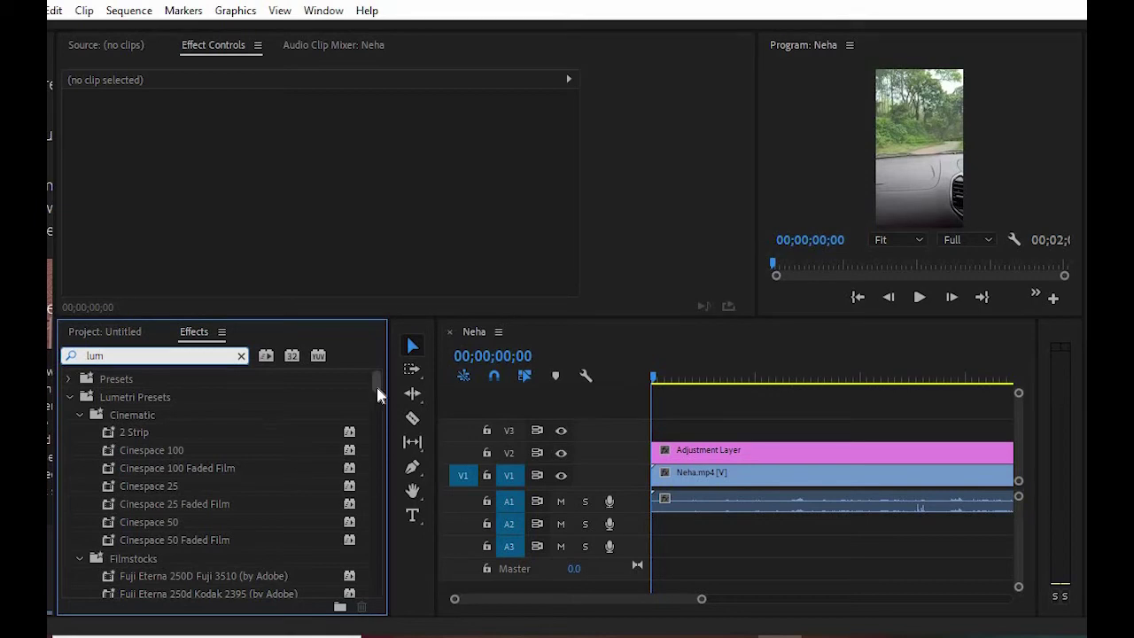
left_click_drag(376, 387, 372, 590)
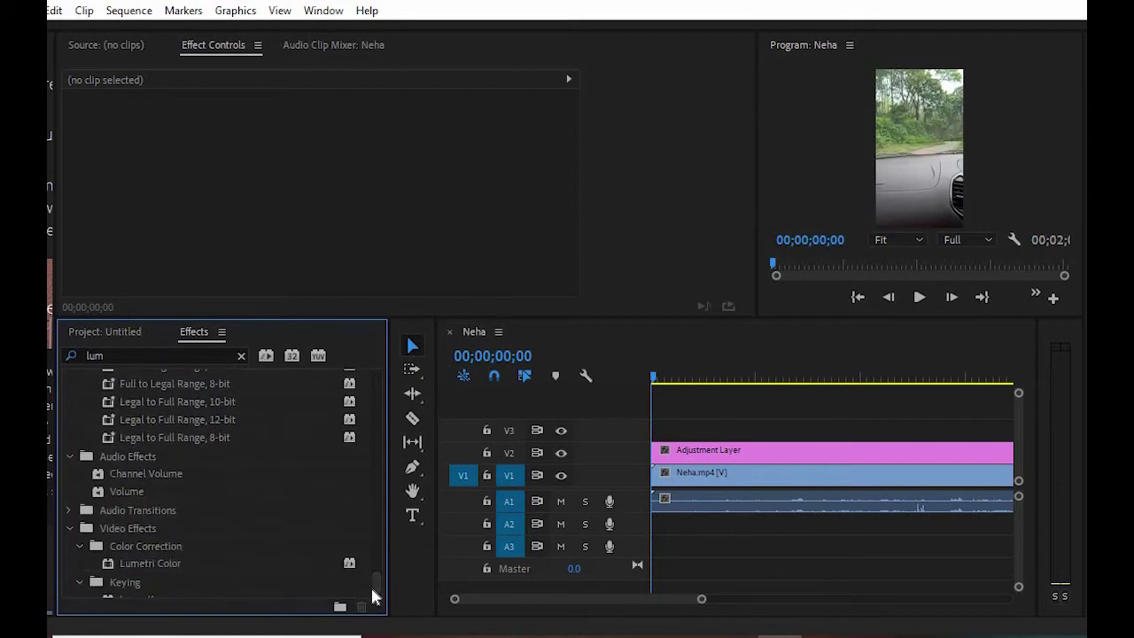
left_click(151, 565)
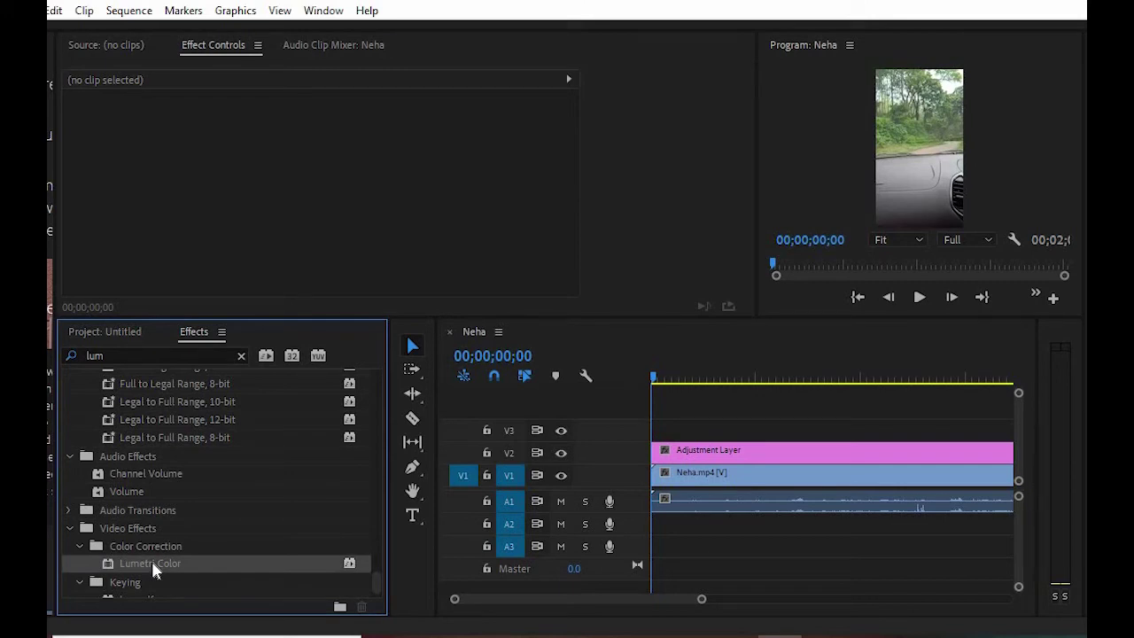
left_click_drag(152, 565, 763, 455)
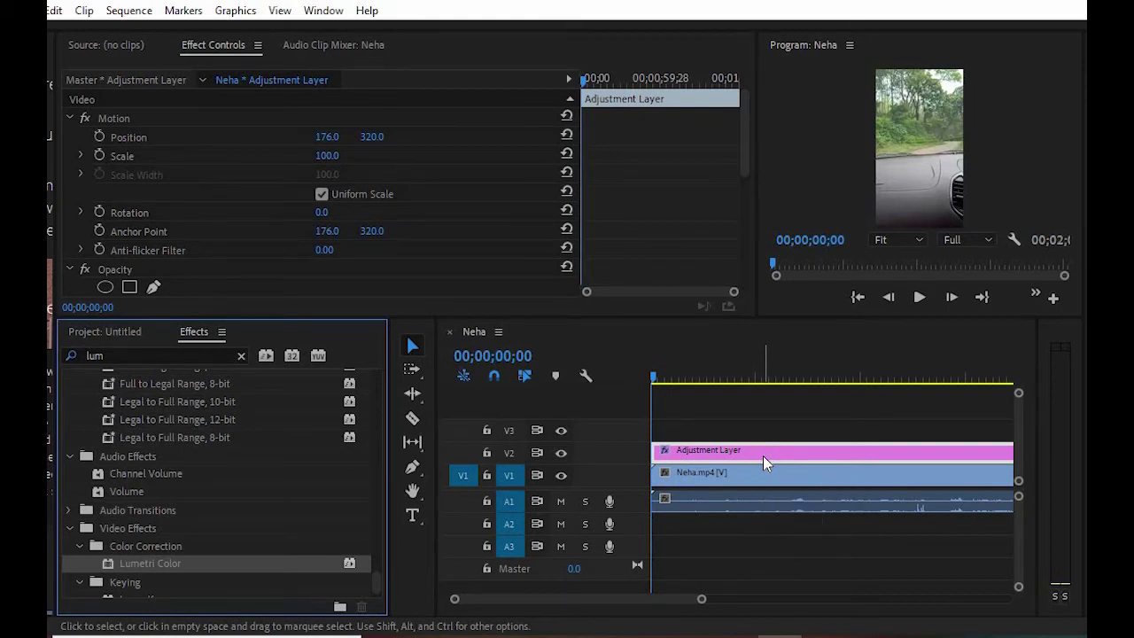
Step: Set the HSL Secondary key color of Lumetri Color by sampling the green foliage in the frame at 00;00;06;12
left_click_drag(746, 169, 747, 261)
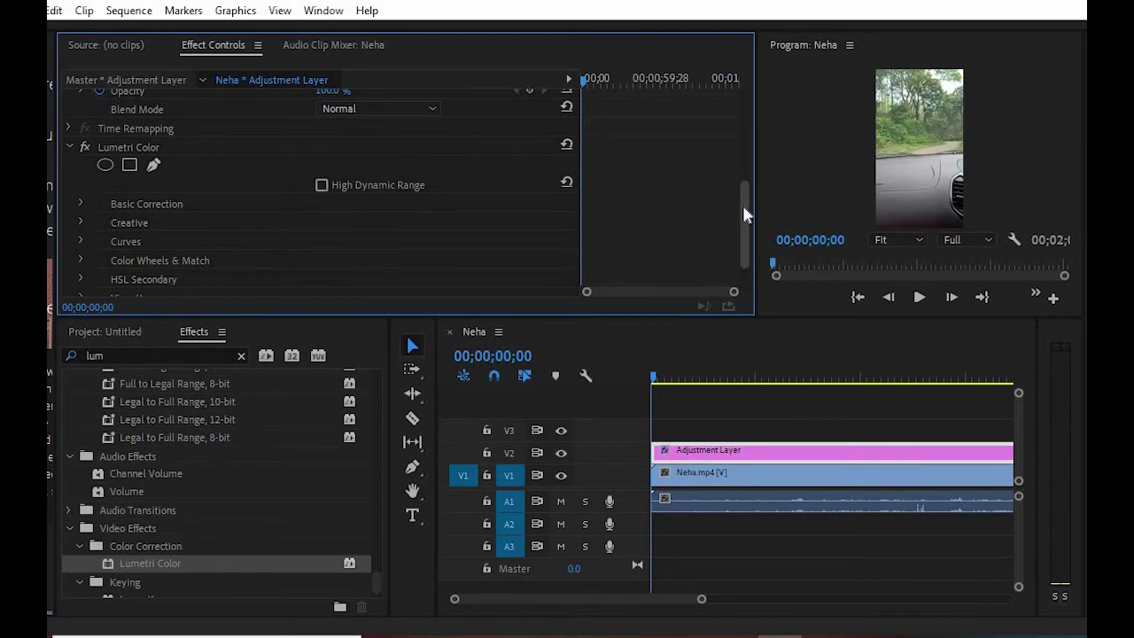
left_click_drag(742, 204, 744, 250)
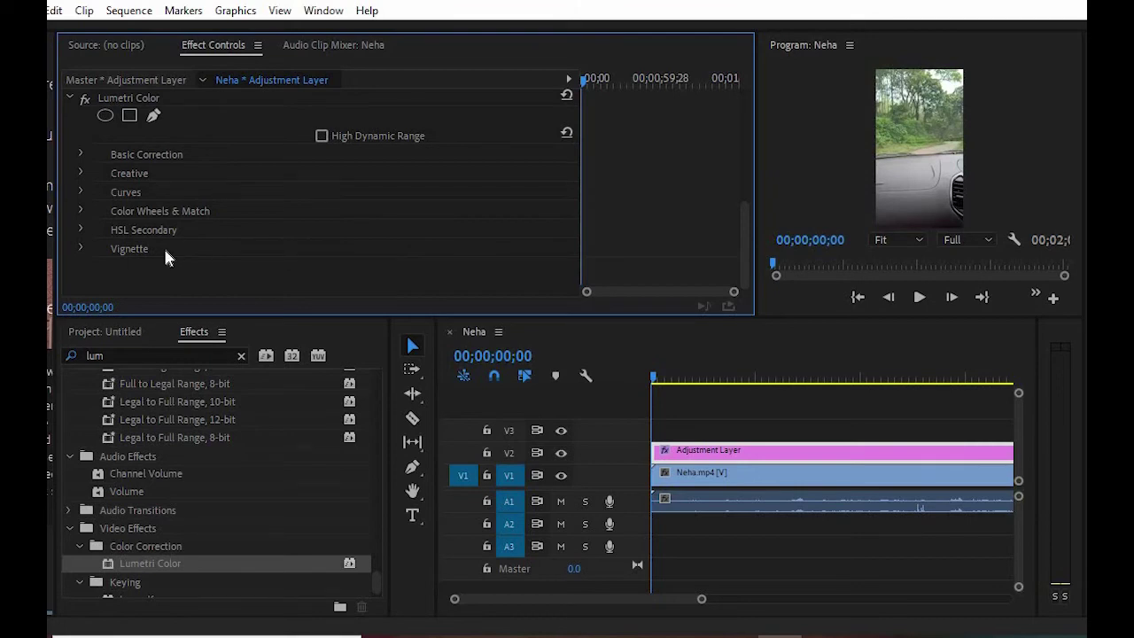
left_click(81, 230)
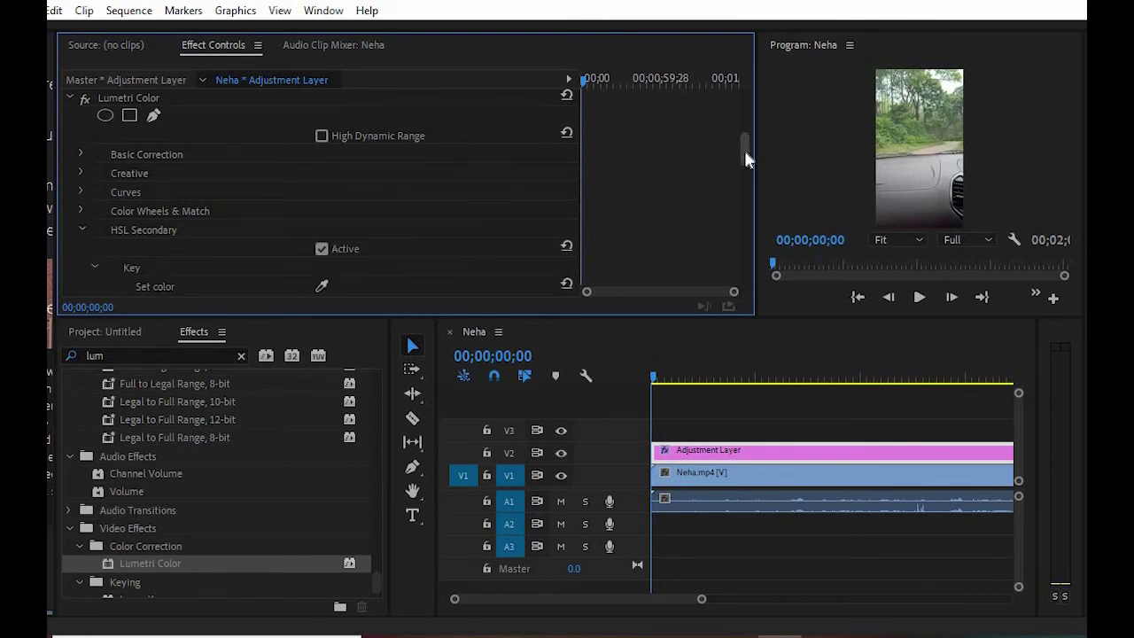
left_click_drag(745, 153, 745, 172)
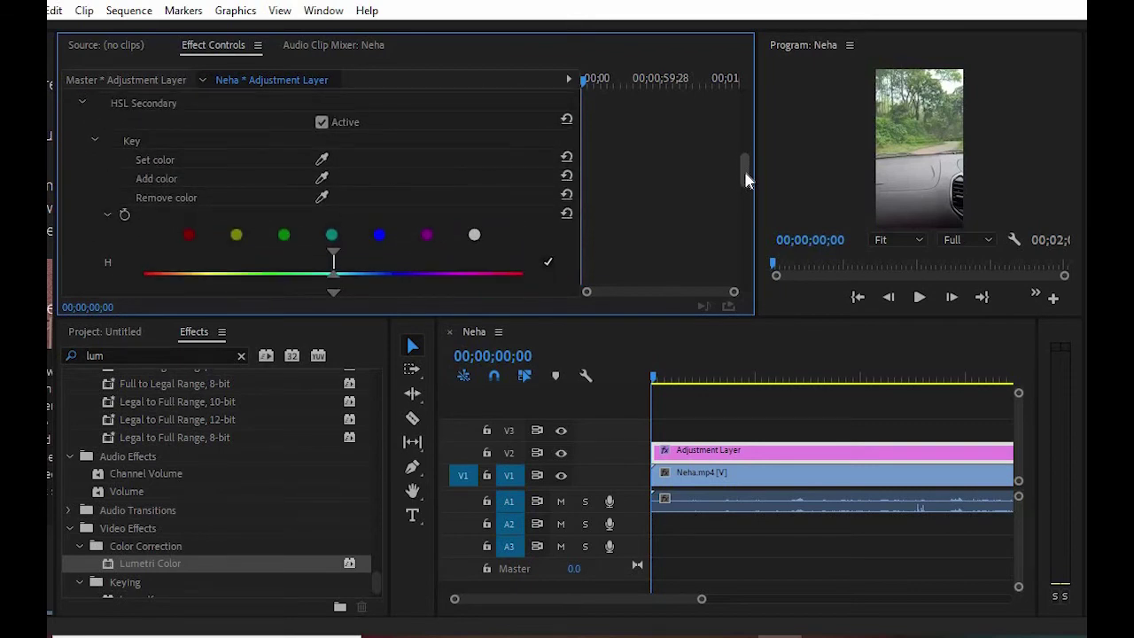
left_click(323, 162)
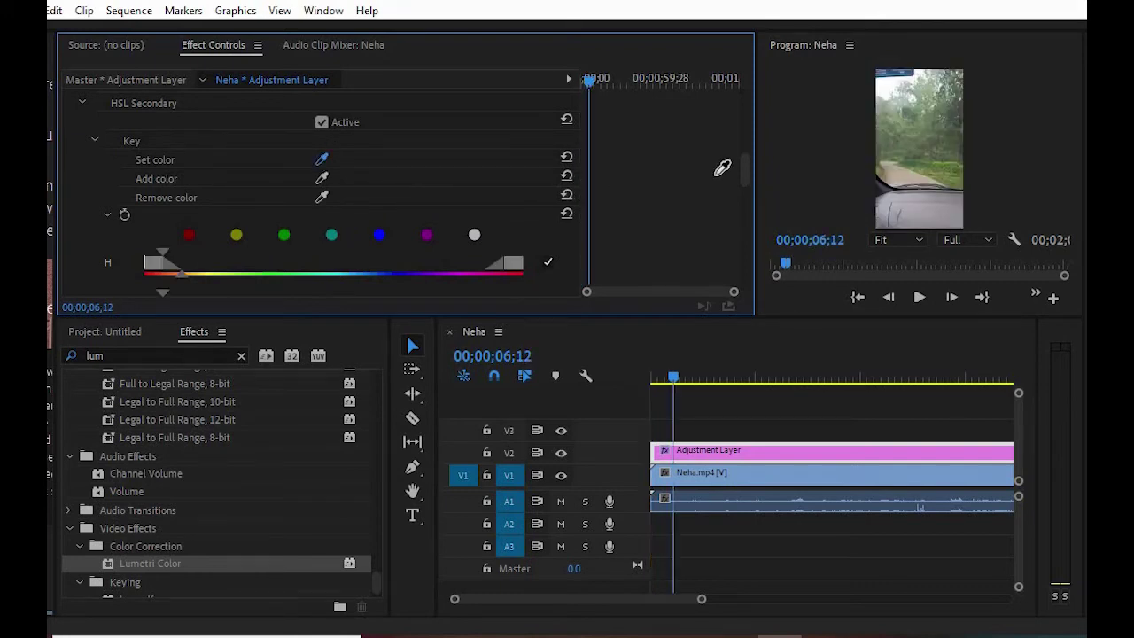
left_click(948, 156)
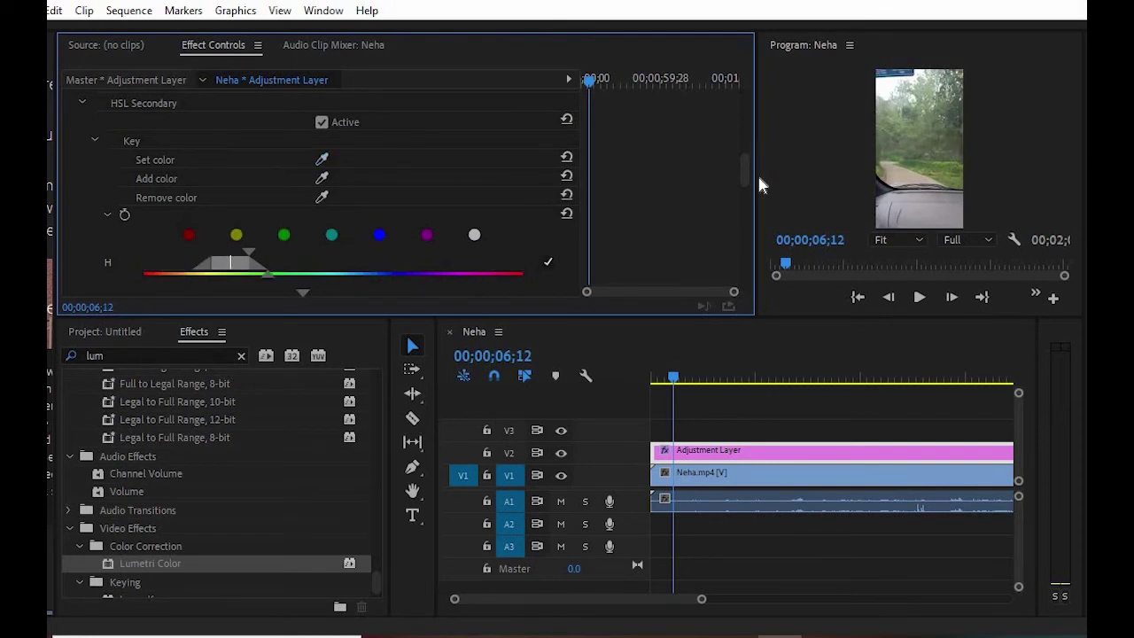
Step: Shift the keyed greens to red on the HSL Secondary correction color wheel and play the sequence from the start in an enlarged preview
left_click_drag(743, 172, 747, 235)
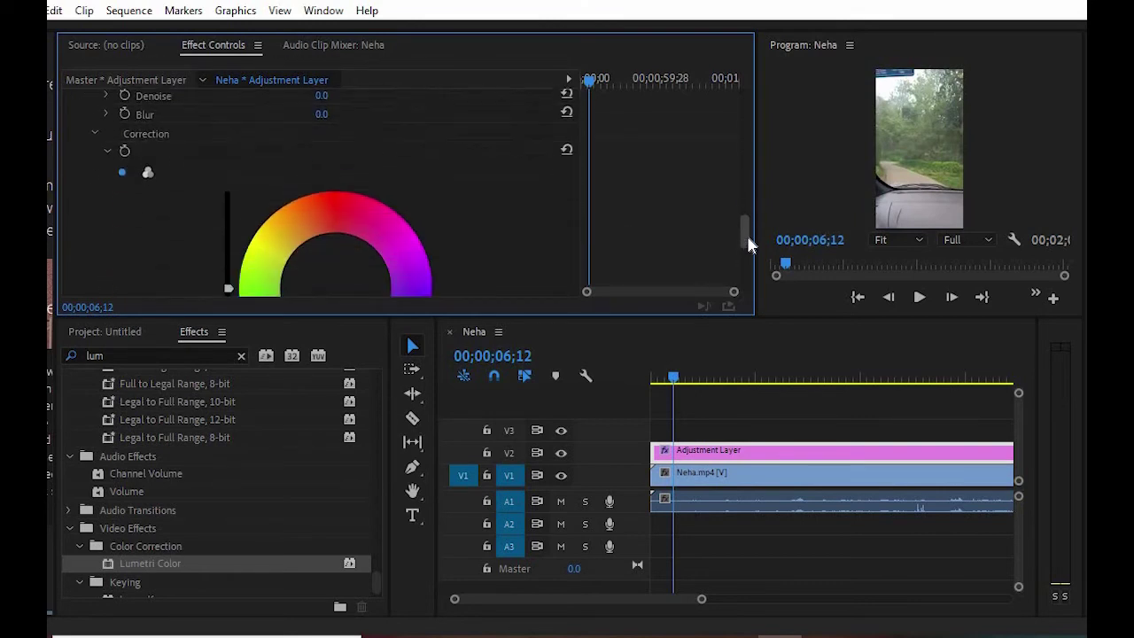
left_click(333, 193)
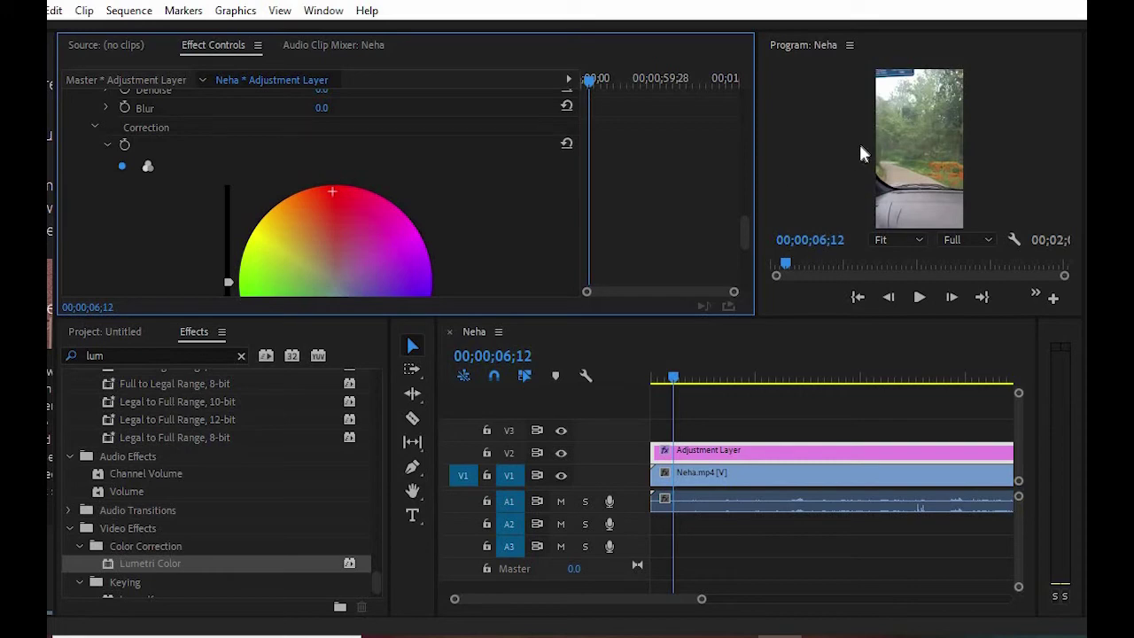
left_click(913, 152)
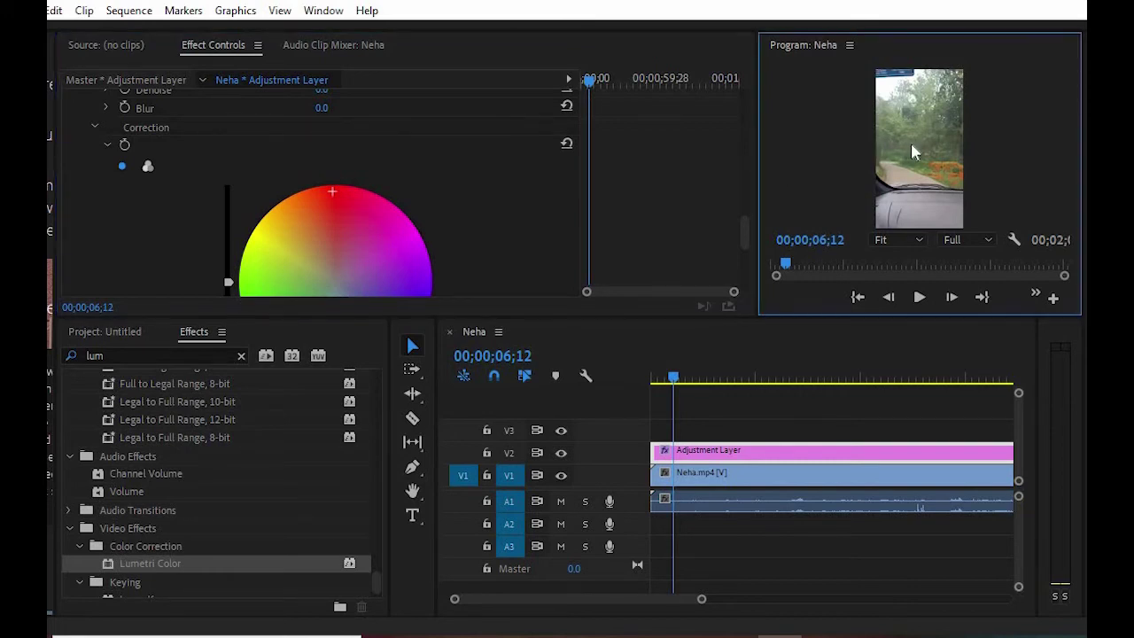
key("grave")
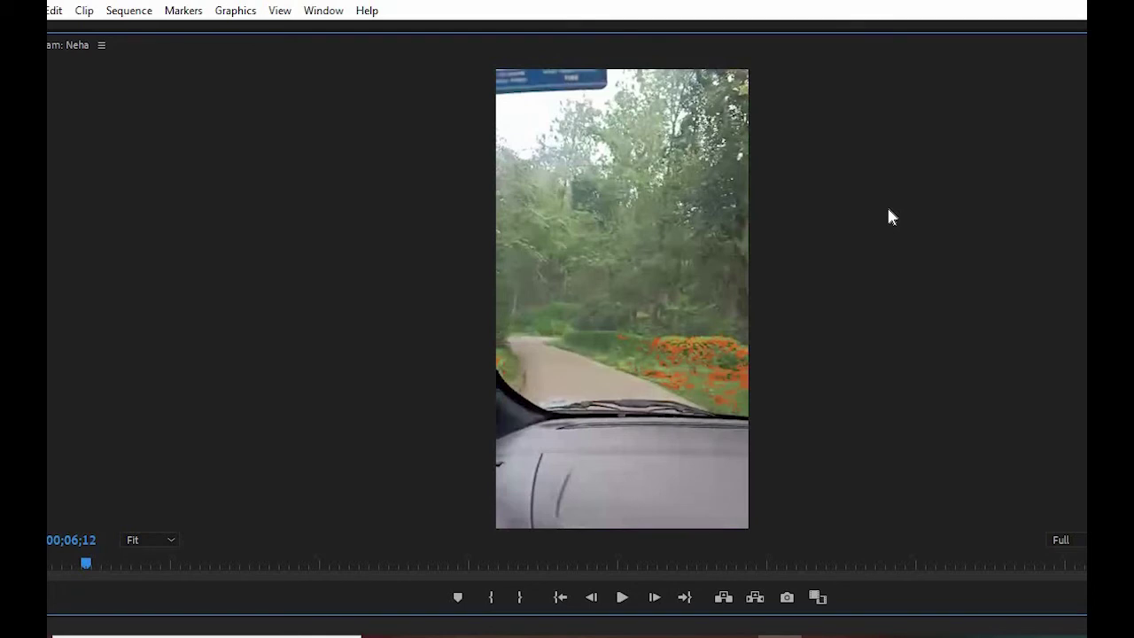
key("Home")
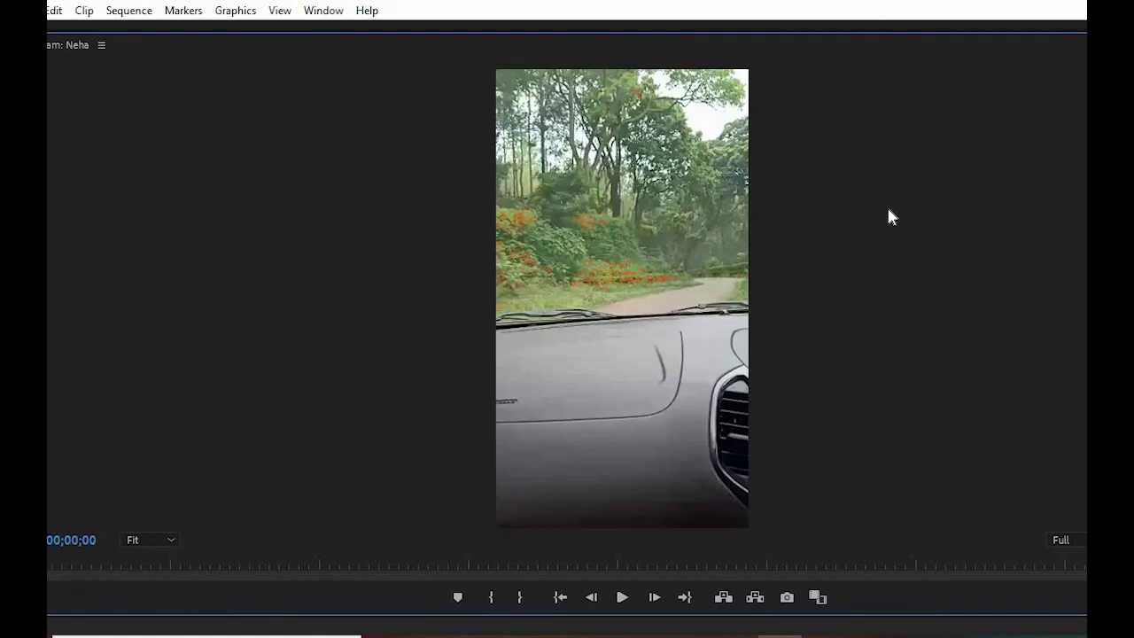
key("space")
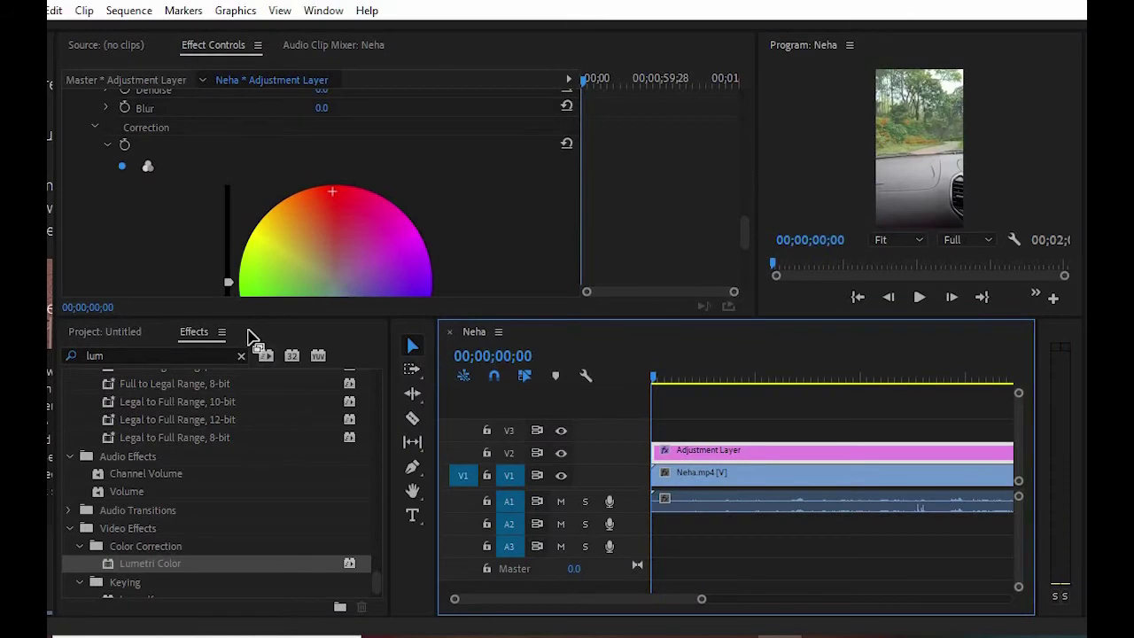
Step: Create a second adjustment layer at 352 × 640, 23.976 fps with square pixels
left_click(92, 333)
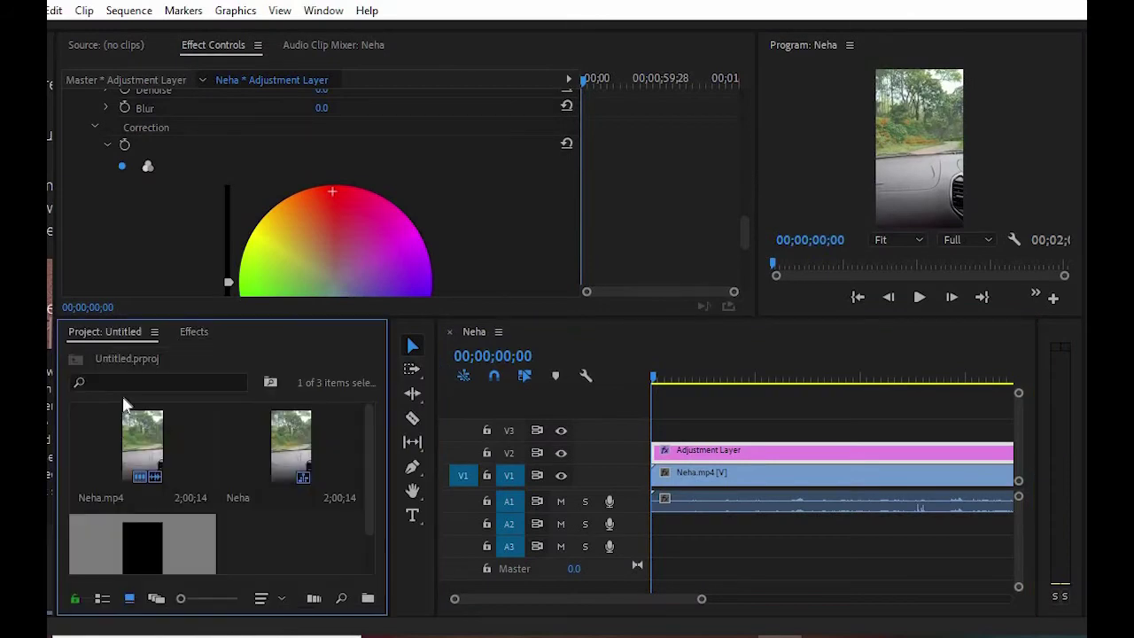
left_click(145, 443)
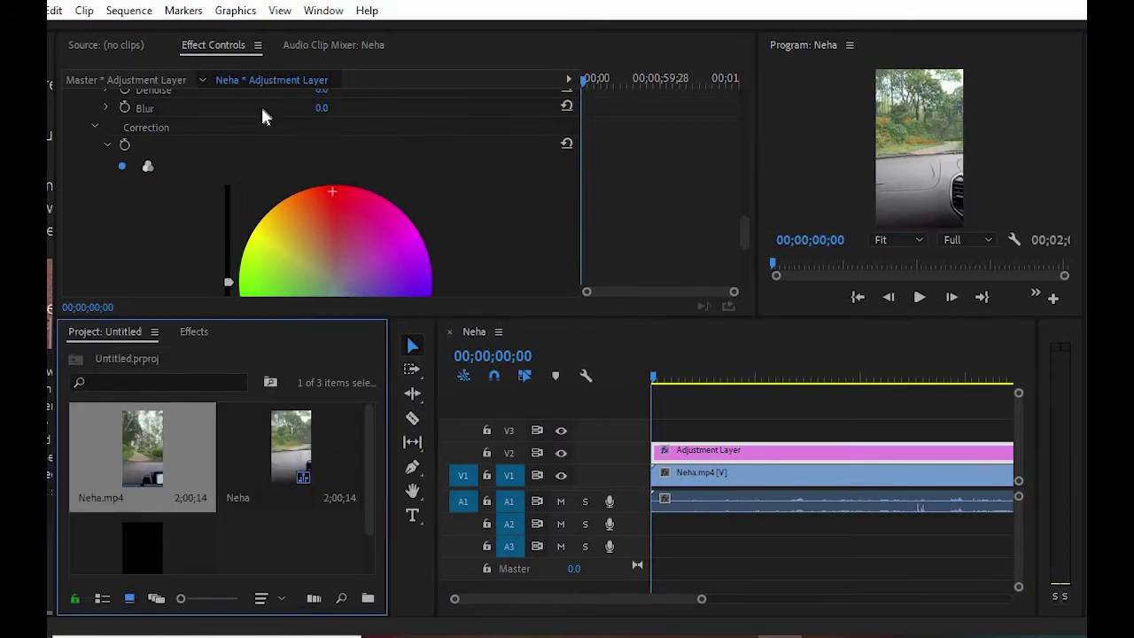
left_click(27, 10)
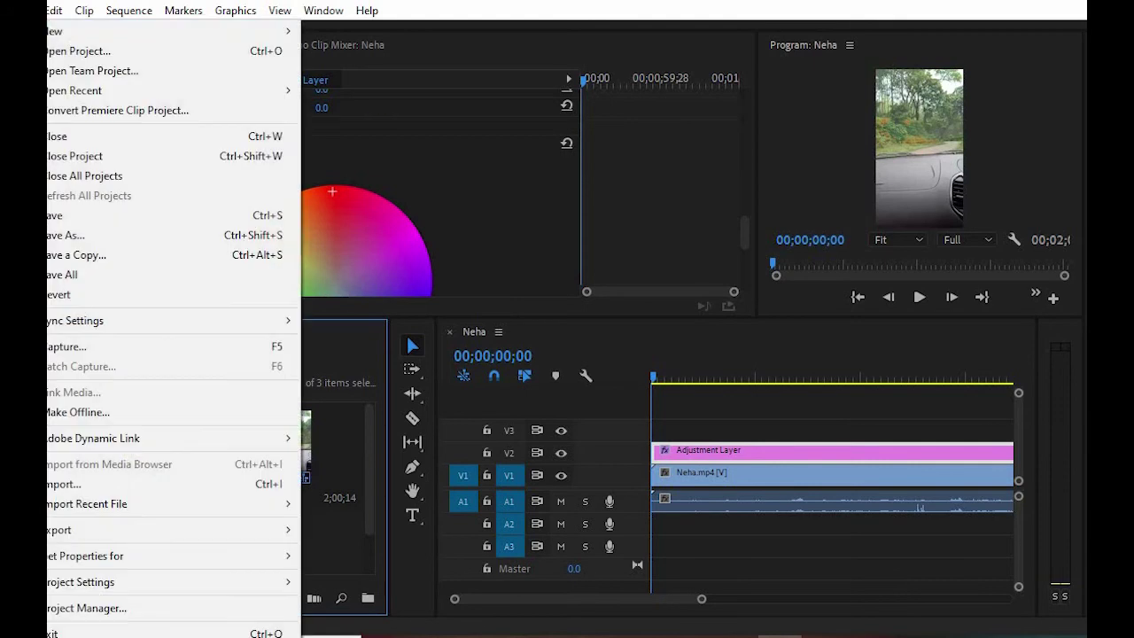
mouse_move(132, 31)
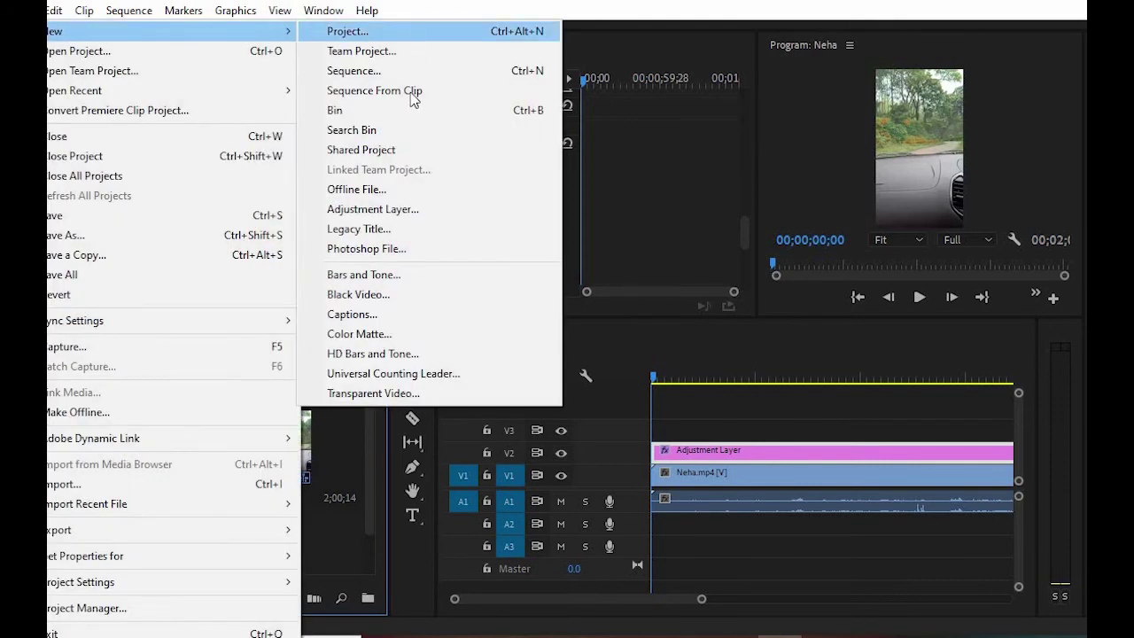
left_click(401, 210)
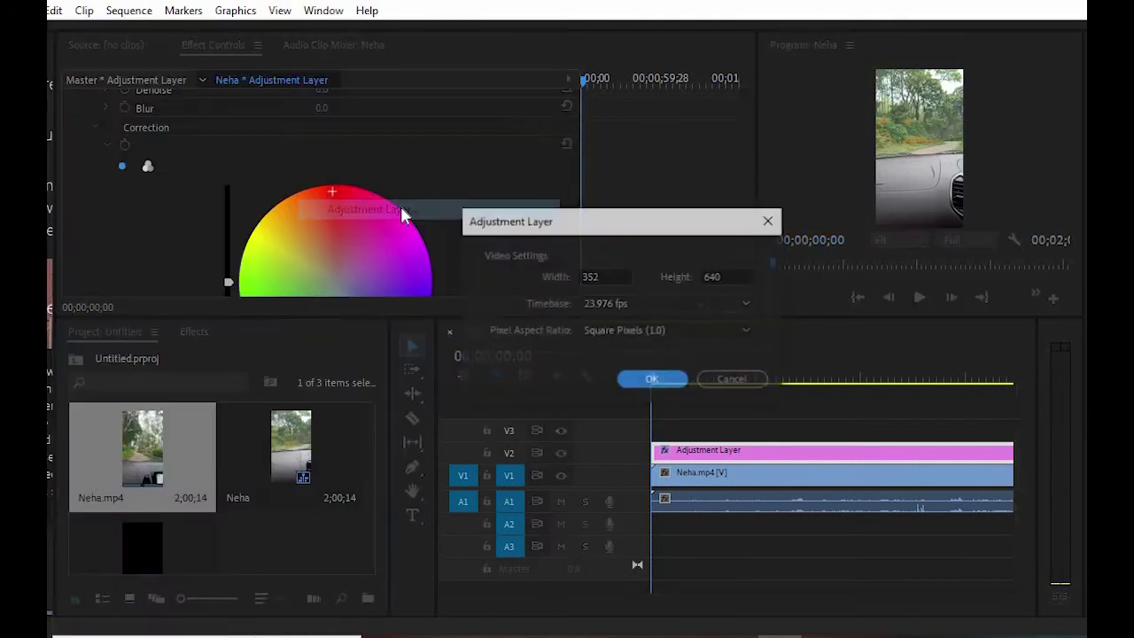
left_click(635, 379)
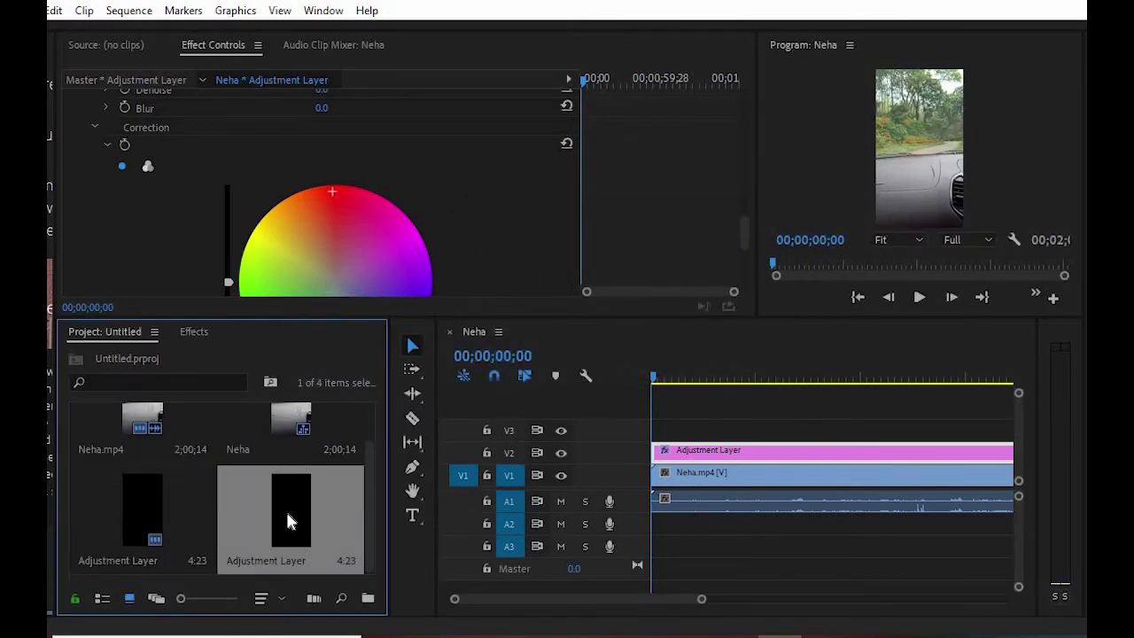
Step: Place the second adjustment layer on V3 at the sequence start and extend it to the end of the video clip
left_click_drag(287, 515, 913, 431)
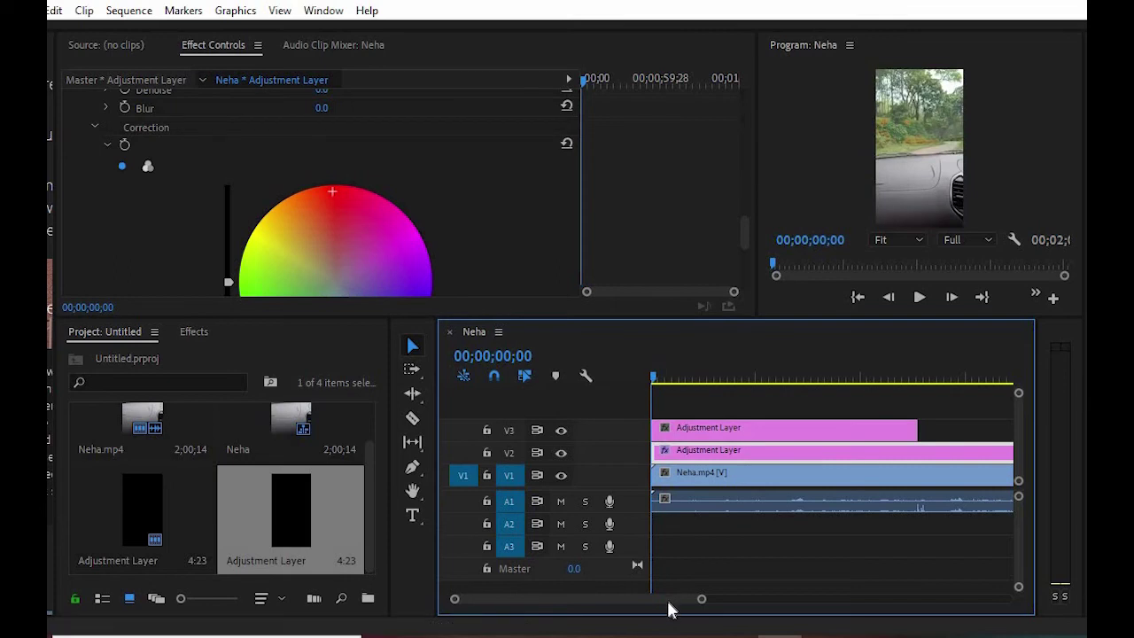
scroll(691, 602, "down", 3)
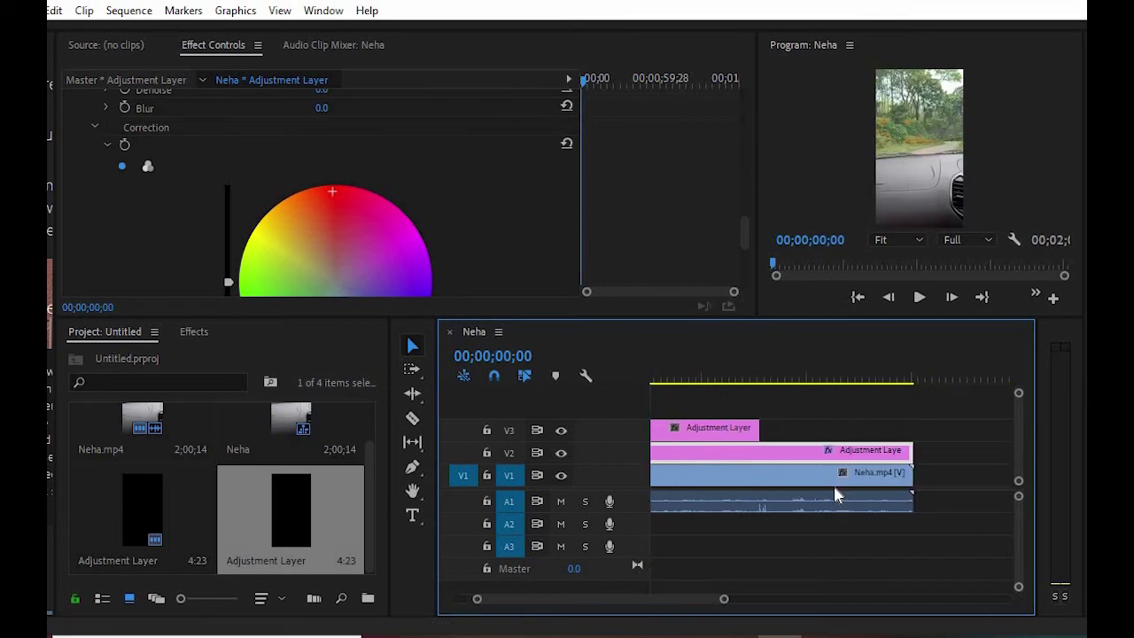
left_click_drag(754, 429, 912, 432)
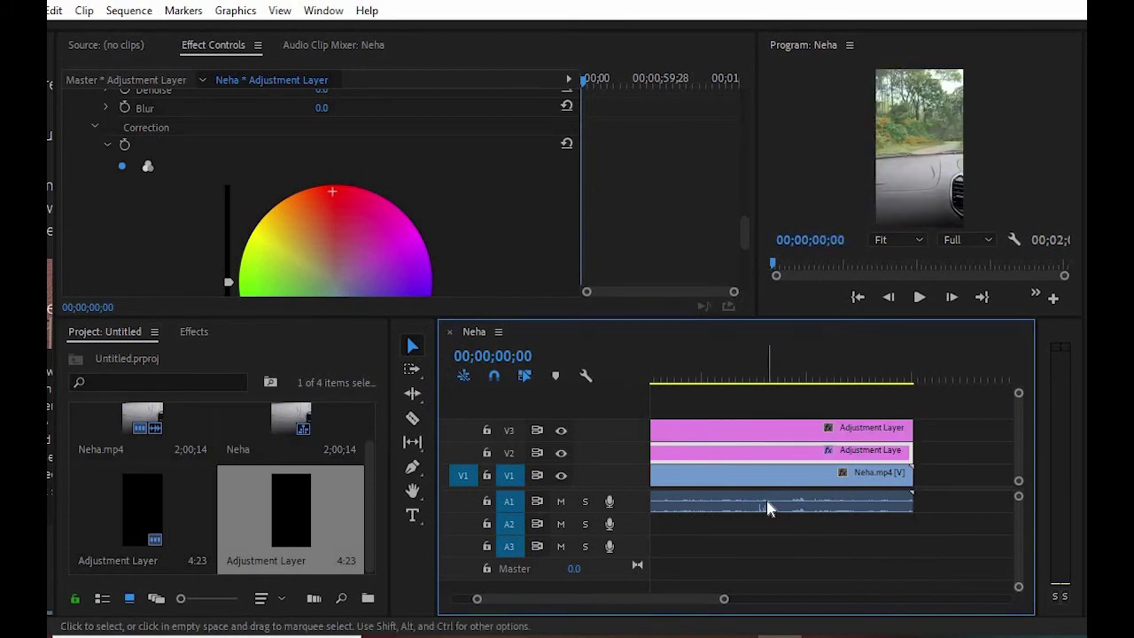
Step: Apply the Lumetri Color effect to the adjustment layer on V3
left_click(731, 431)
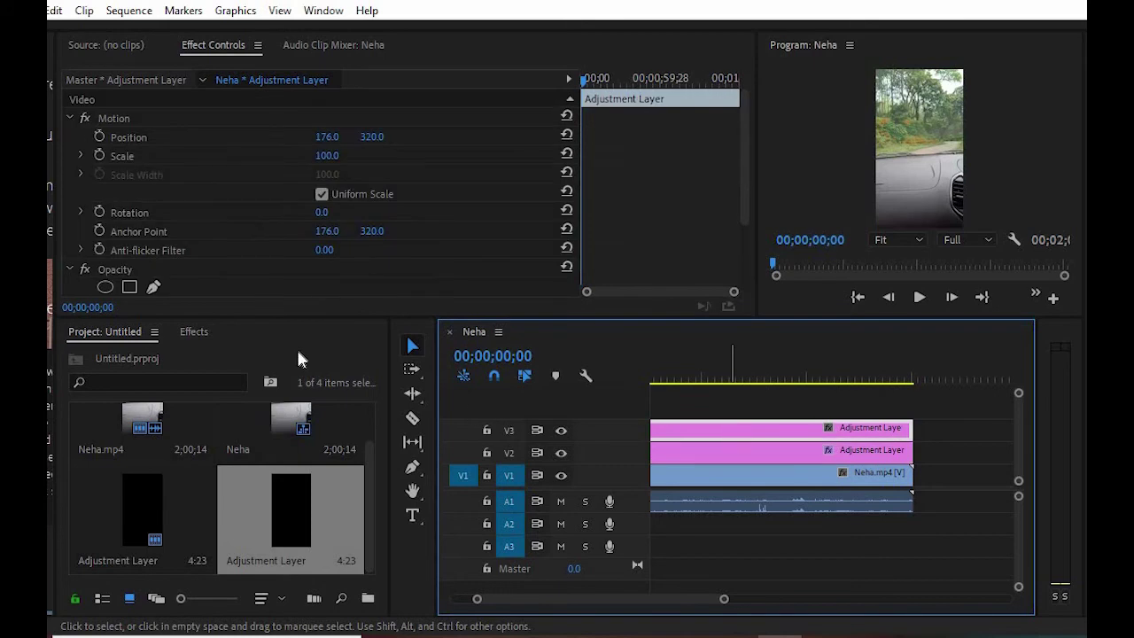
left_click(189, 330)
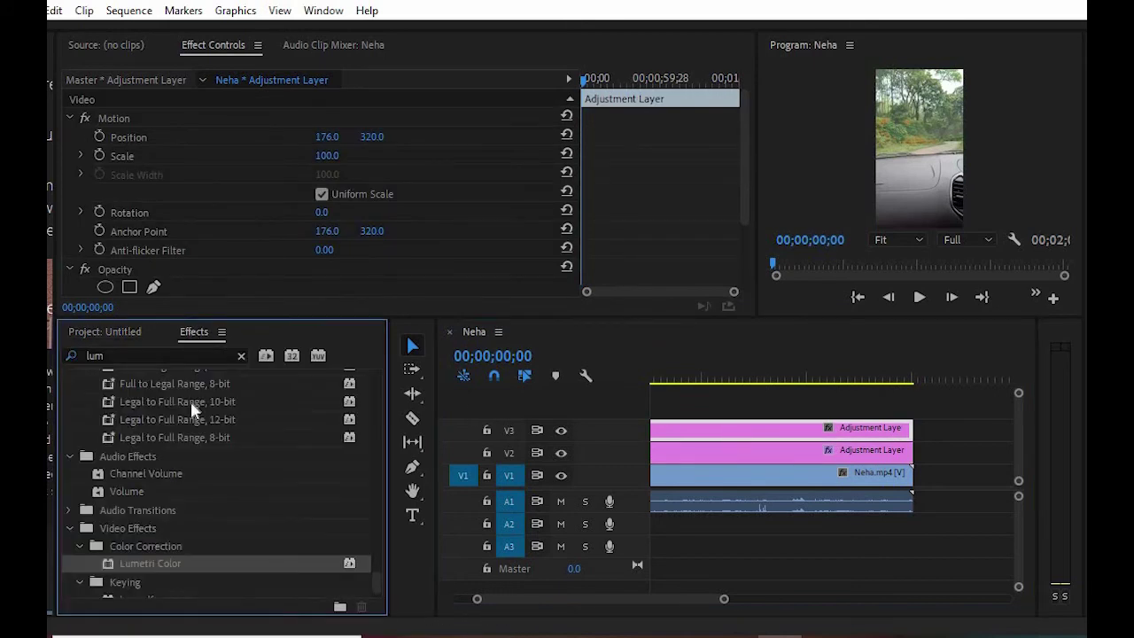
left_click_drag(157, 567, 698, 429)
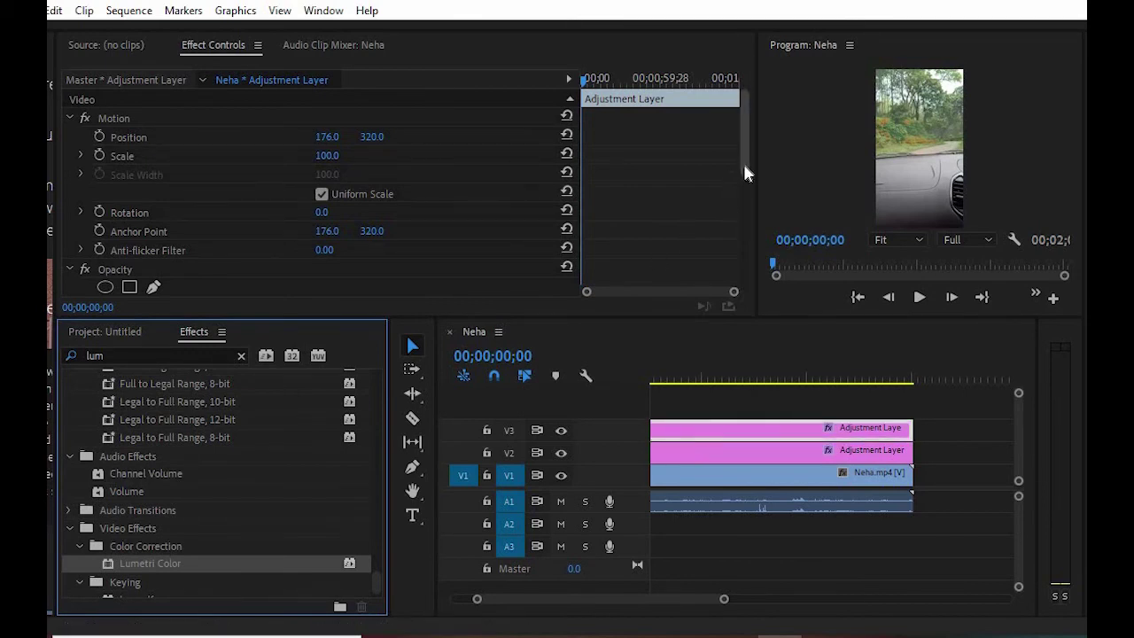
Step: Set the HSL Secondary key color of the V3 layer's Lumetri Color by sampling the green foliage in the first frame
left_click_drag(745, 164, 758, 249)
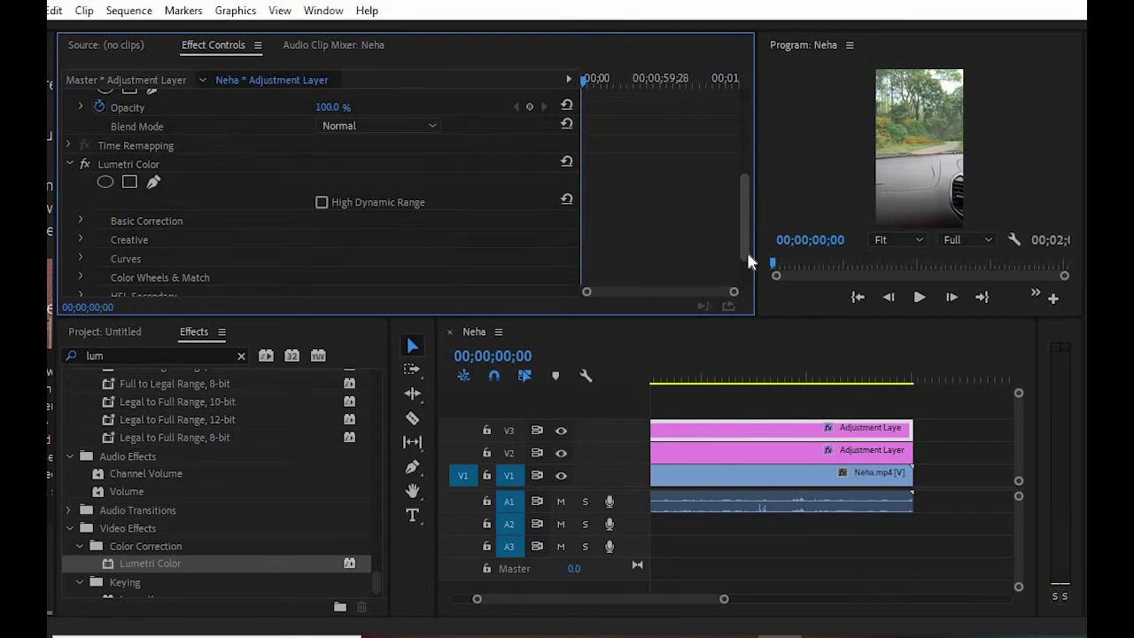
scroll(747, 252, "down", 3)
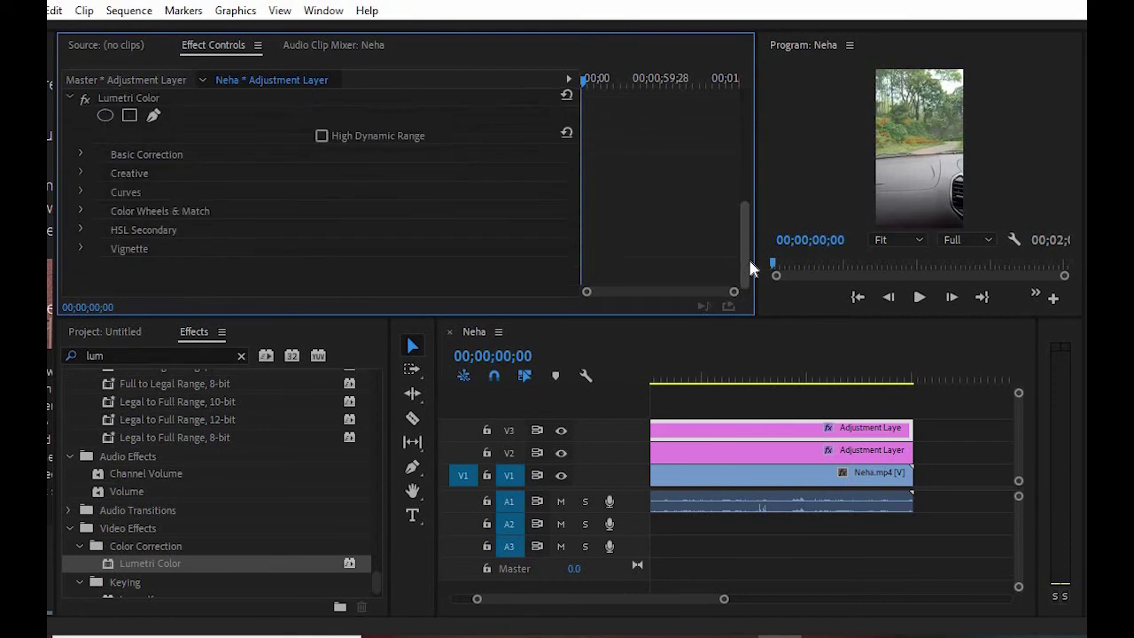
left_click(79, 229)
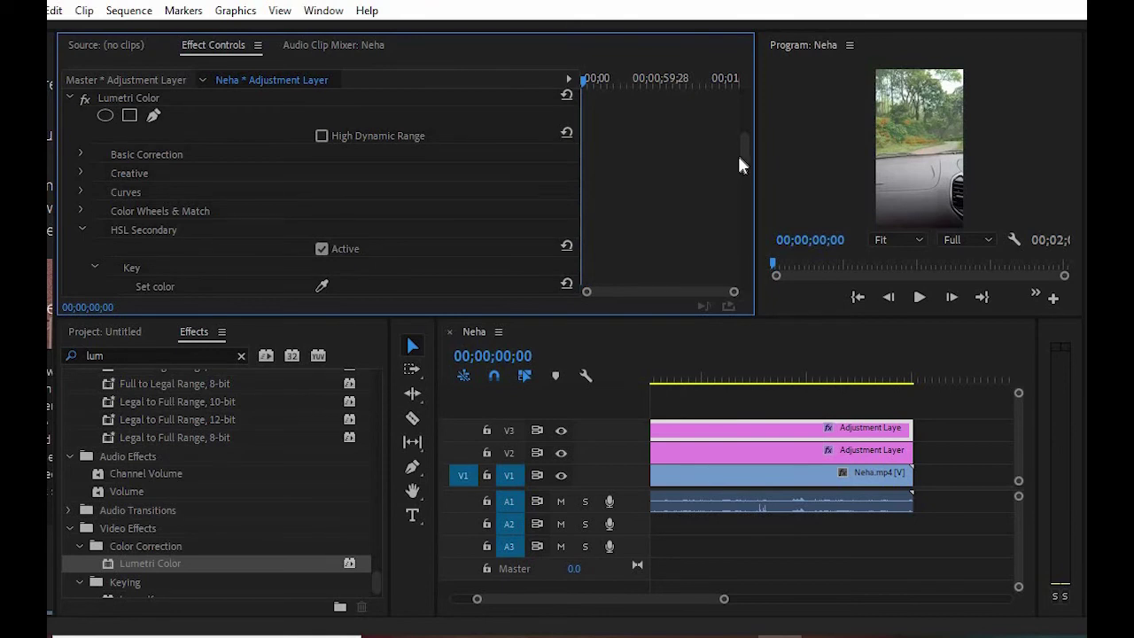
left_click_drag(744, 162, 743, 177)
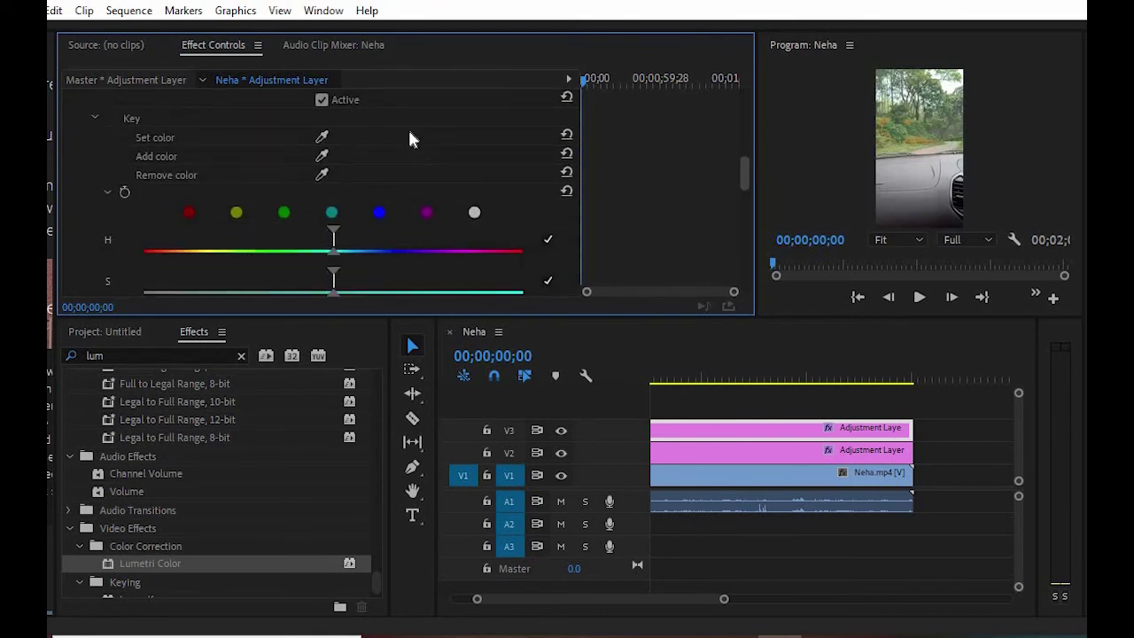
left_click(321, 139)
left_click(945, 135)
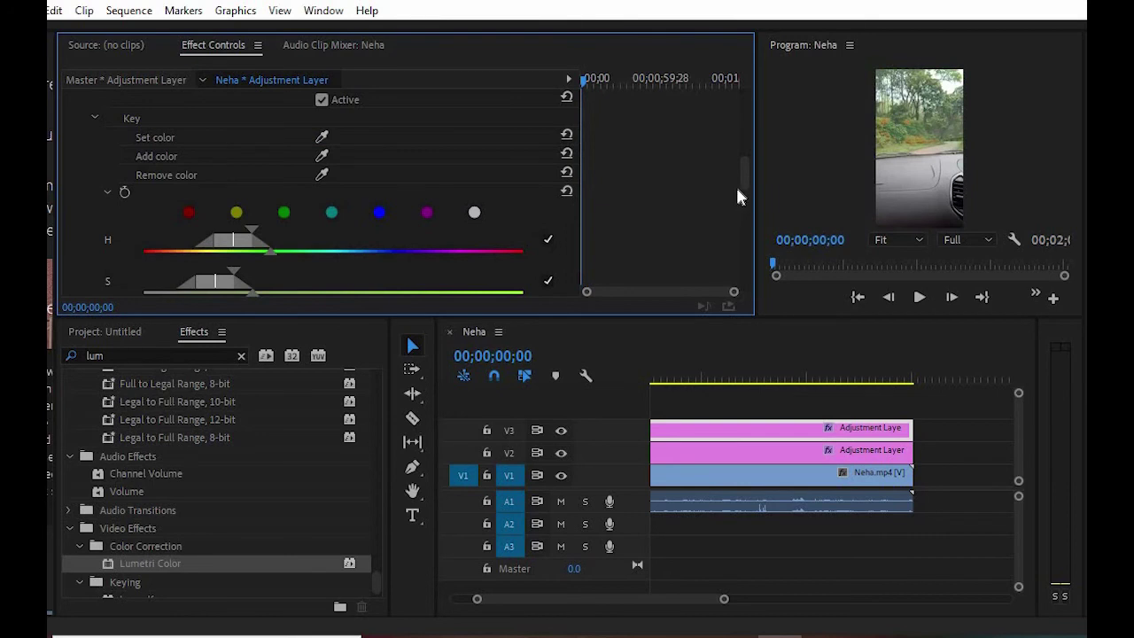
Step: Shift the keyed foliage to blue on the HSL Secondary correction color wheel and play the sequence from the start in an enlarged preview
left_click_drag(742, 183, 749, 263)
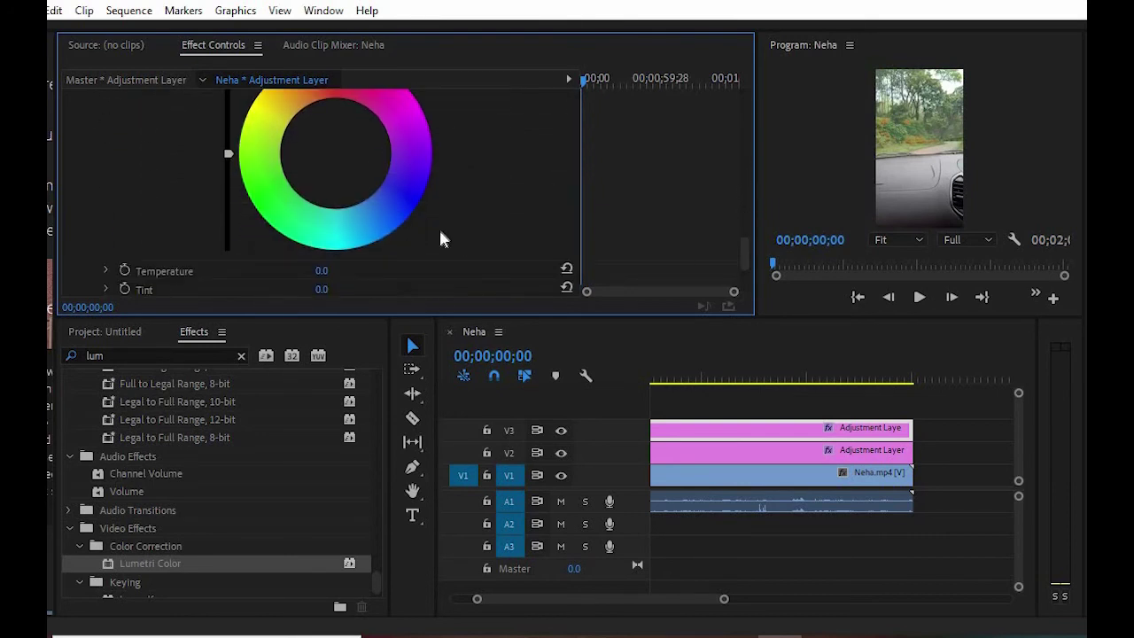
left_click(413, 197)
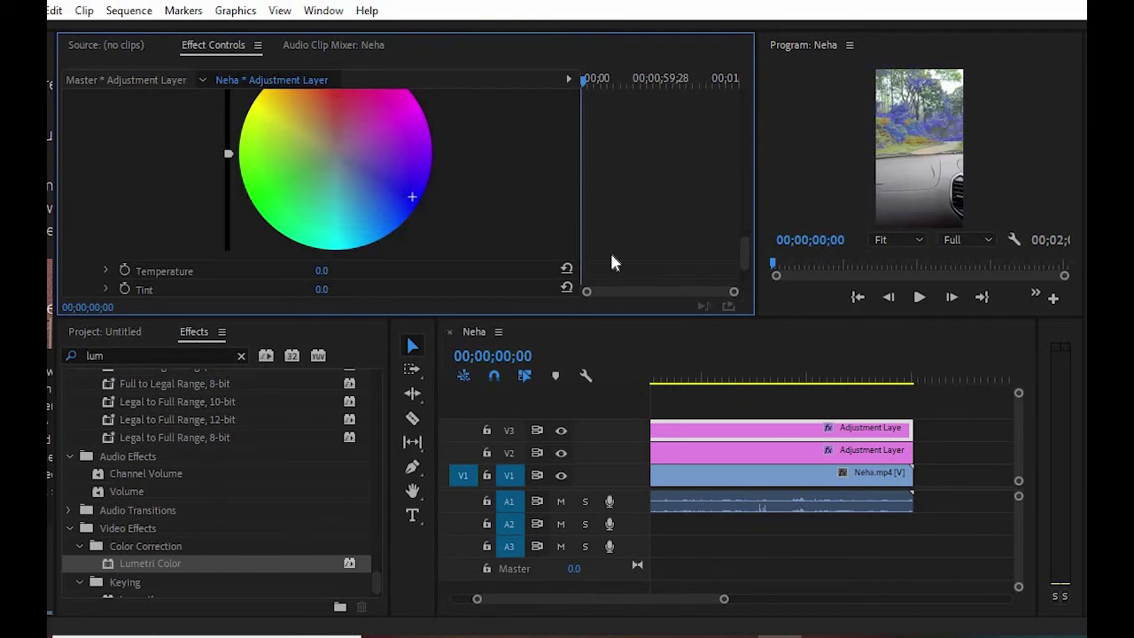
left_click(904, 156)
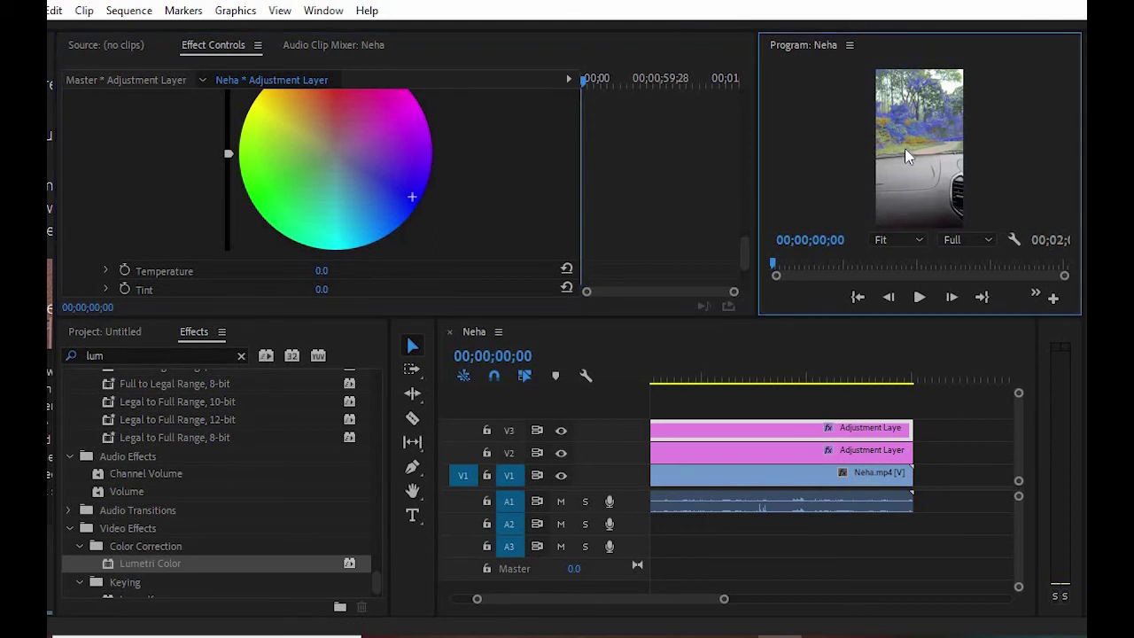
key("grave")
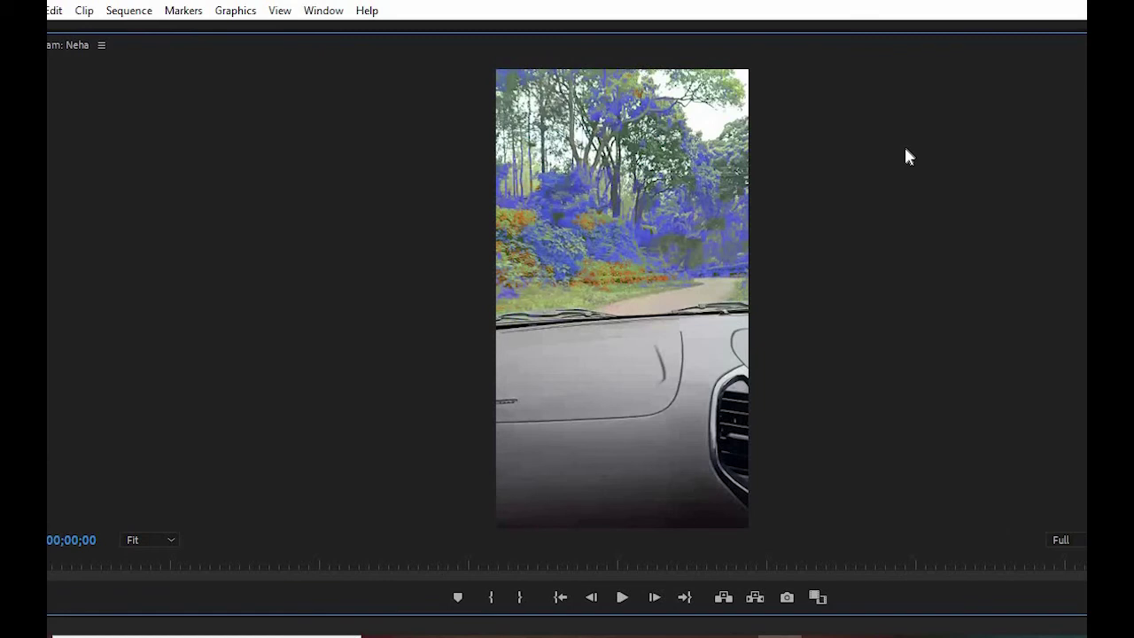
key("space")
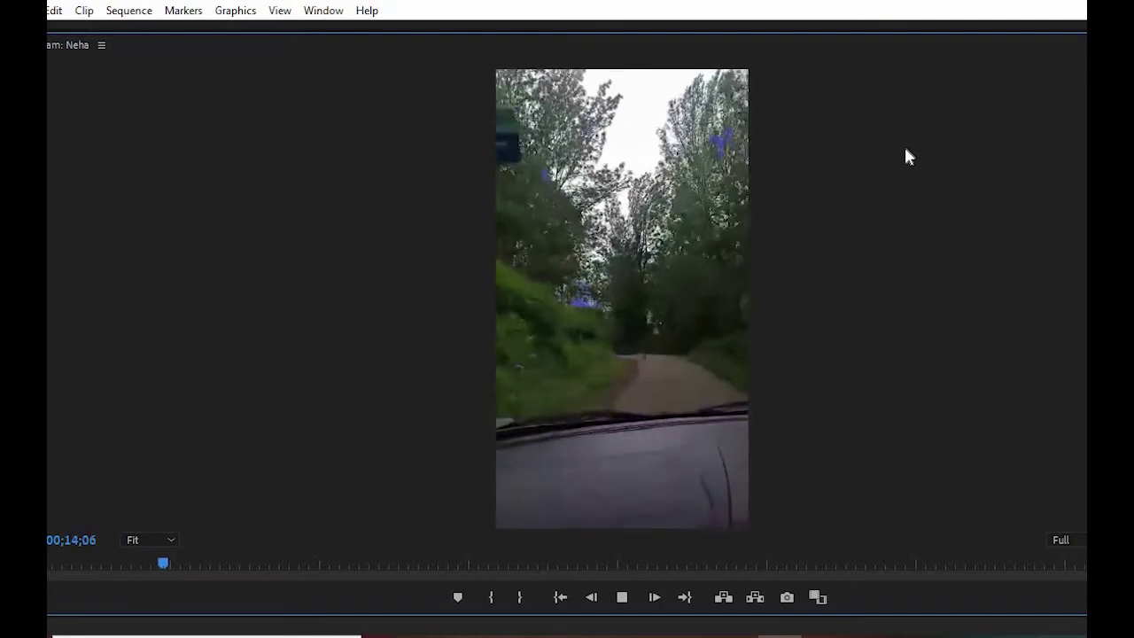
key("space")
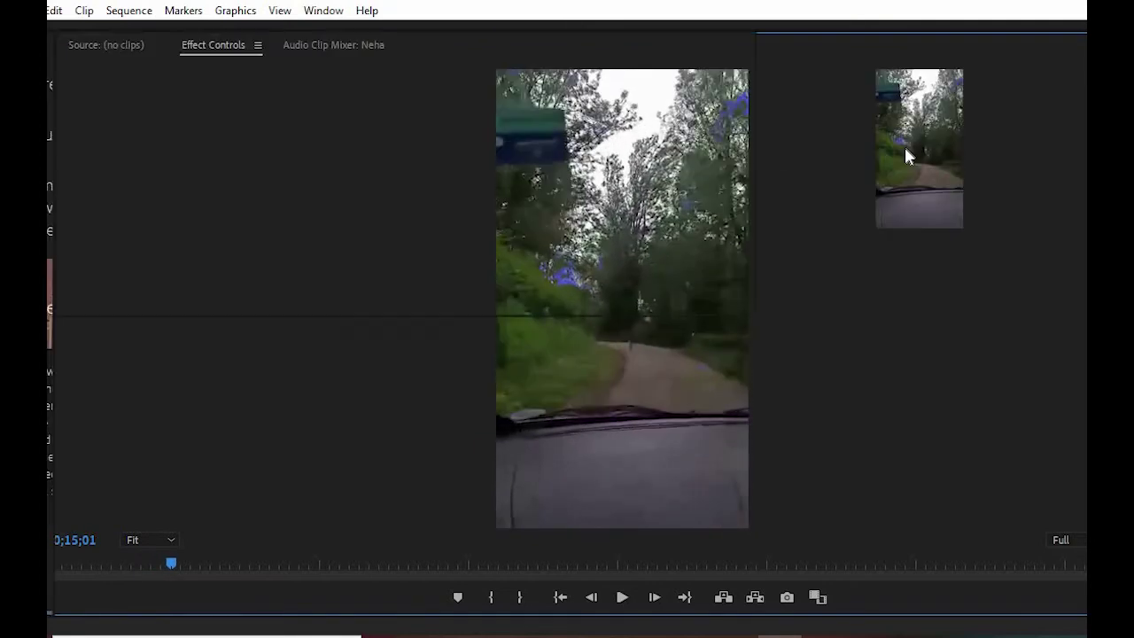
key("grave")
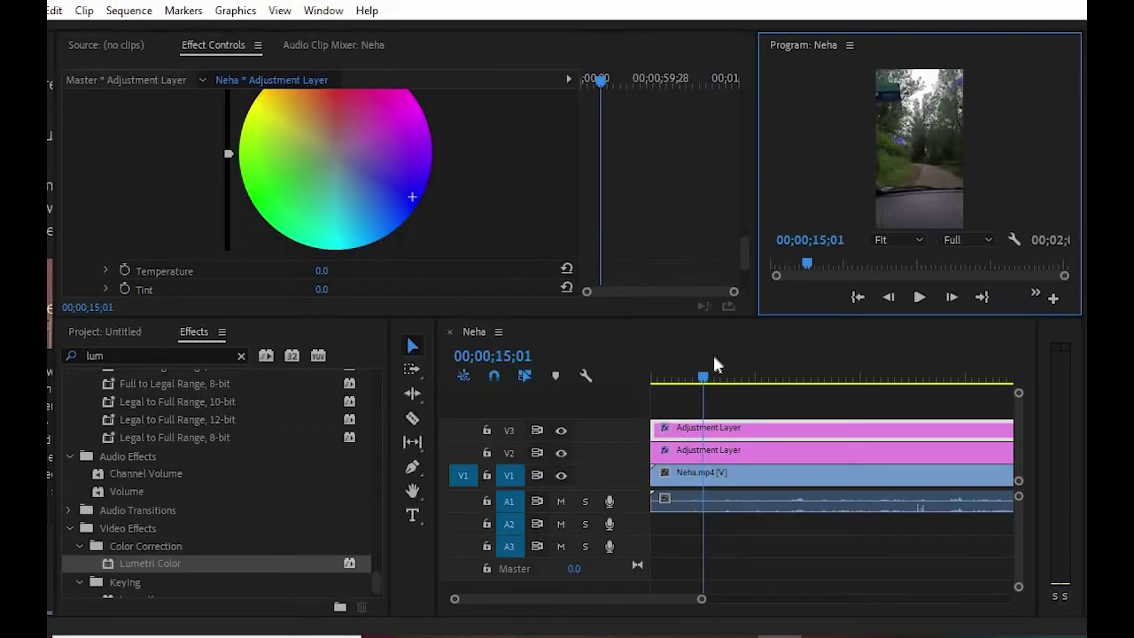
Step: Lower the temperature and raise the tint of the V3 layer's HSL Secondary correction
scroll(414, 212, "down", 3)
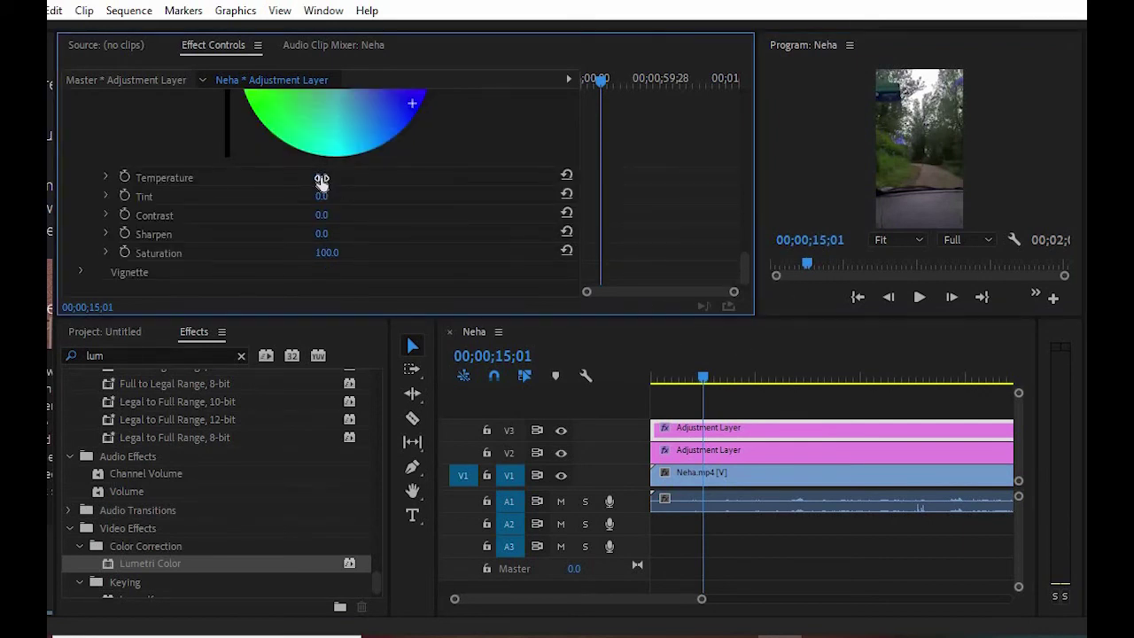
left_click_drag(321, 180, 308, 180)
left_click_drag(322, 197, 342, 215)
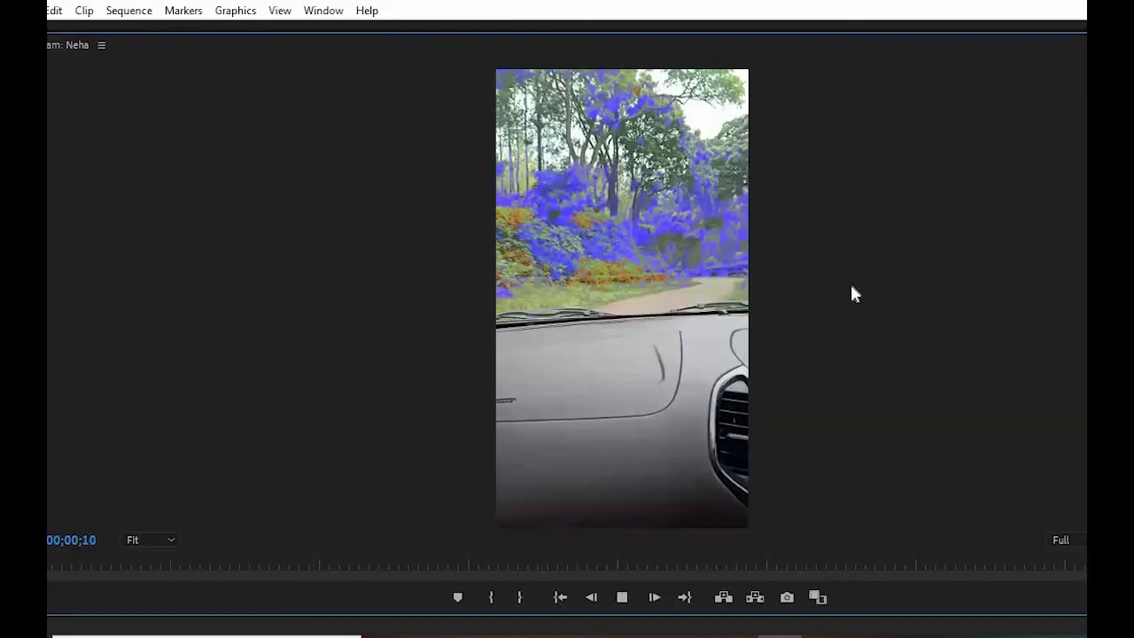